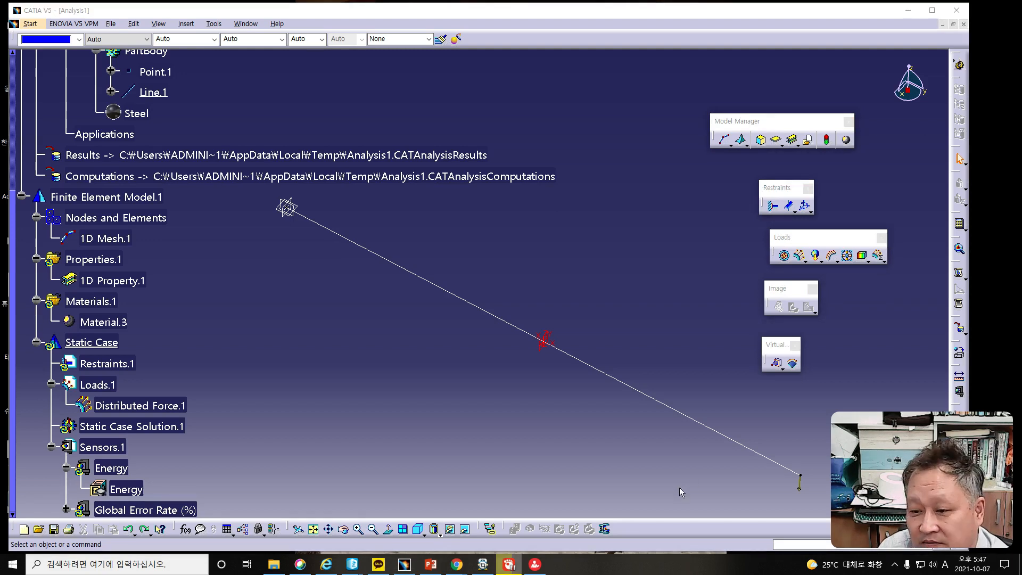
Hide Point.1 at the upper end of the beam line.
mouse_move(474, 395)
middle_down()
mouse_move(473, 382)
mouse_move(462, 393)
mouse_move(471, 403)
middle_up()
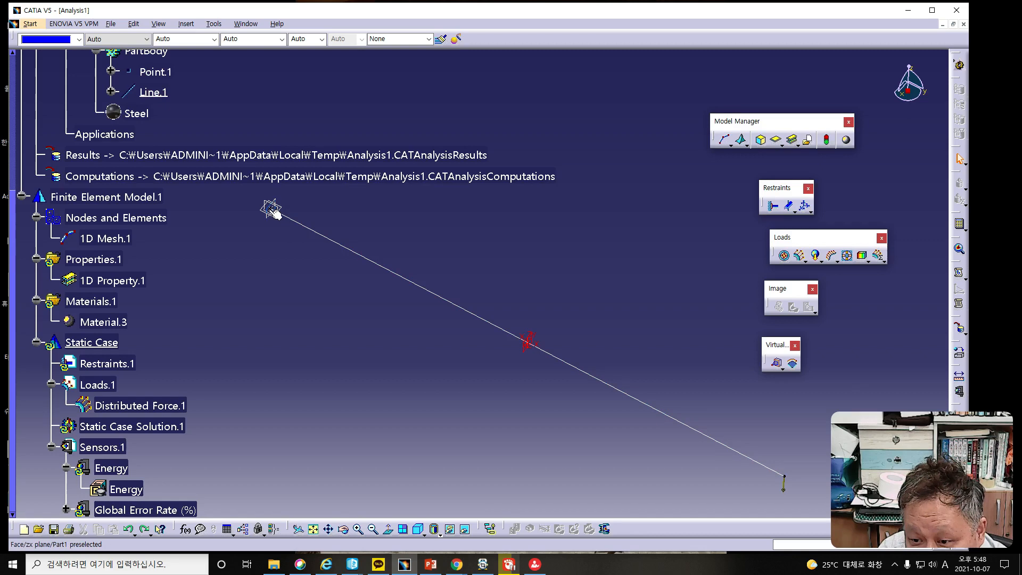
click(272, 210)
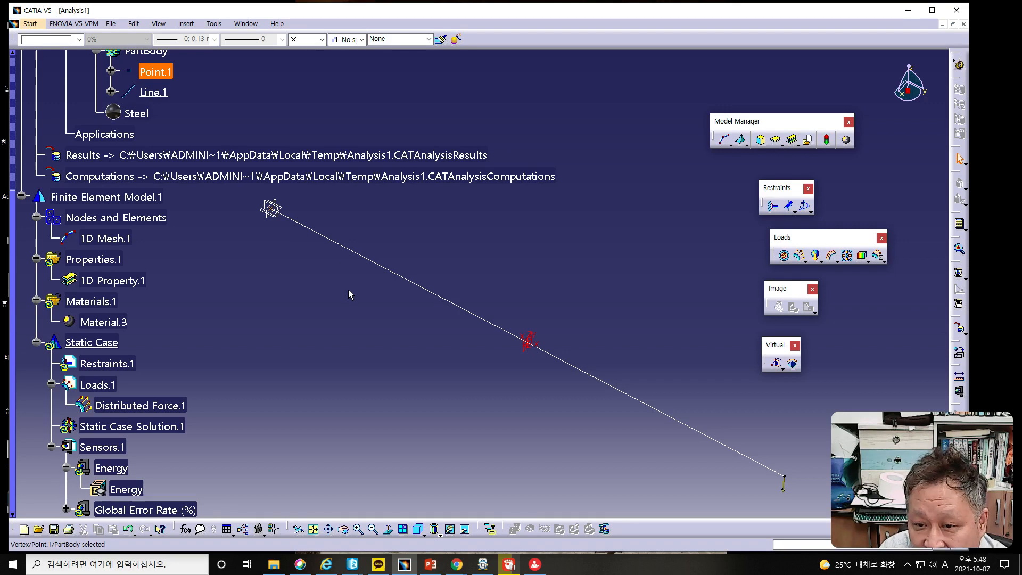
click(160, 72)
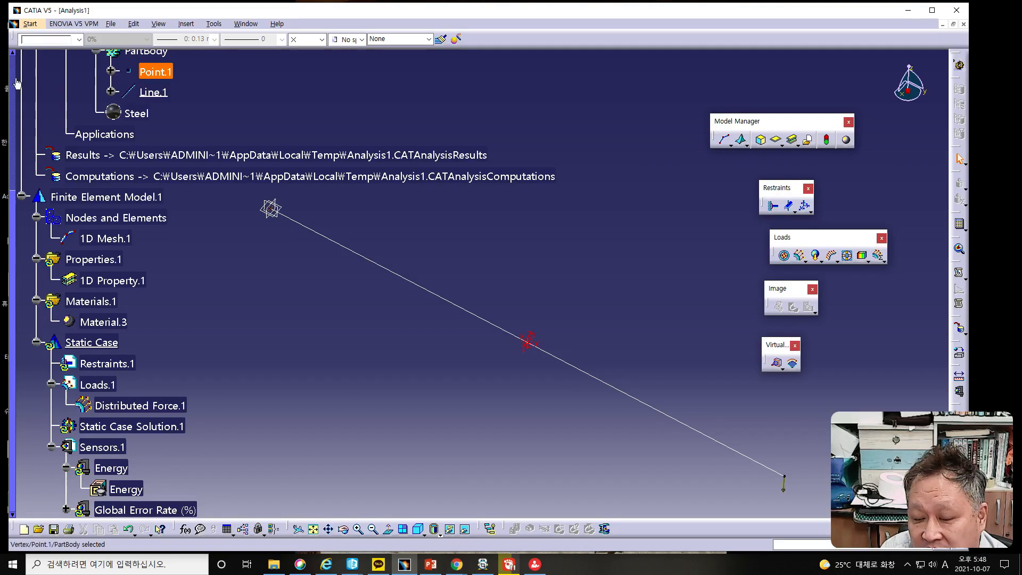
right_click(157, 75)
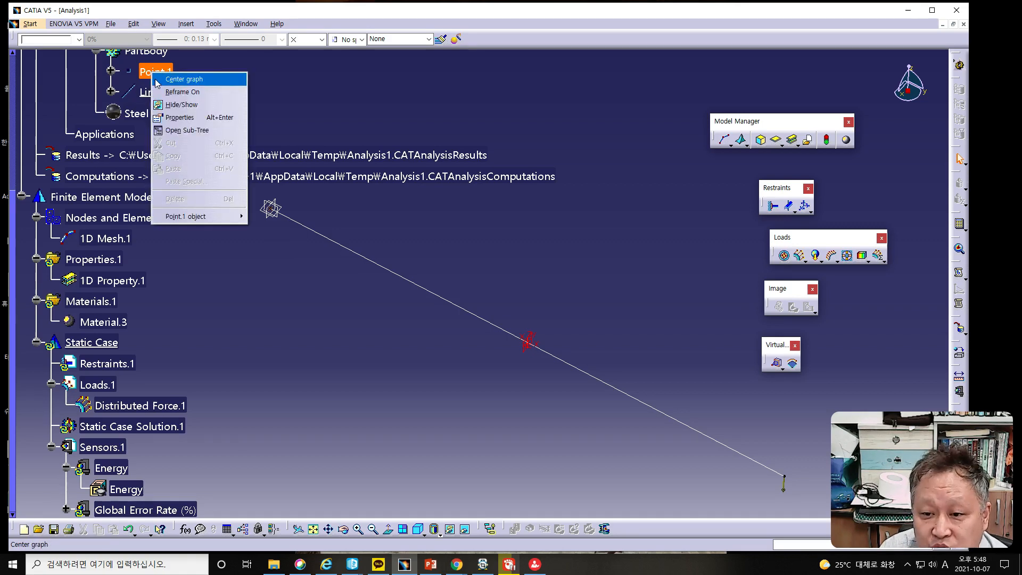
click(177, 105)
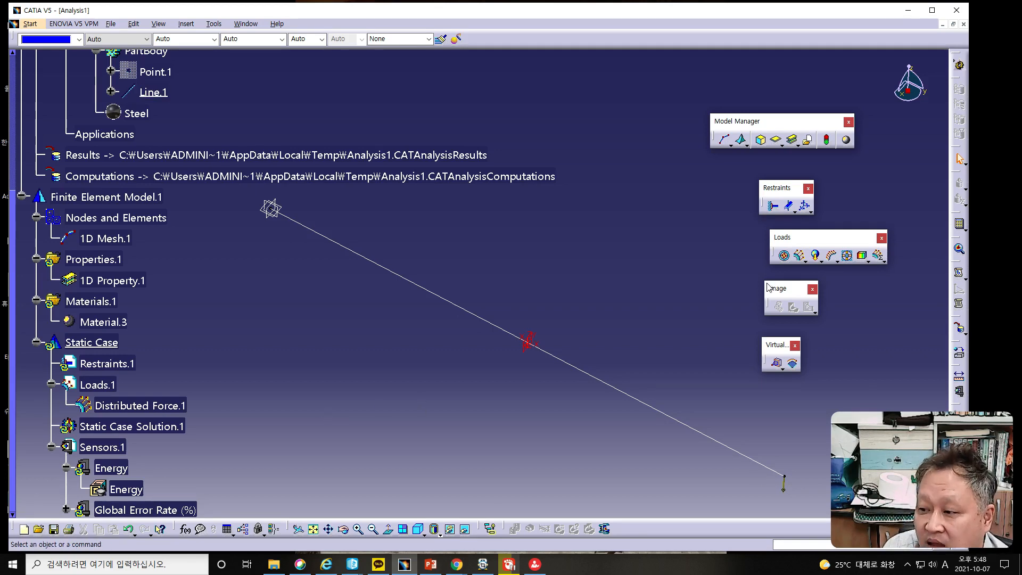
Apply a clamp restraint to the line's end vertex where the reference planes meet.
click(771, 208)
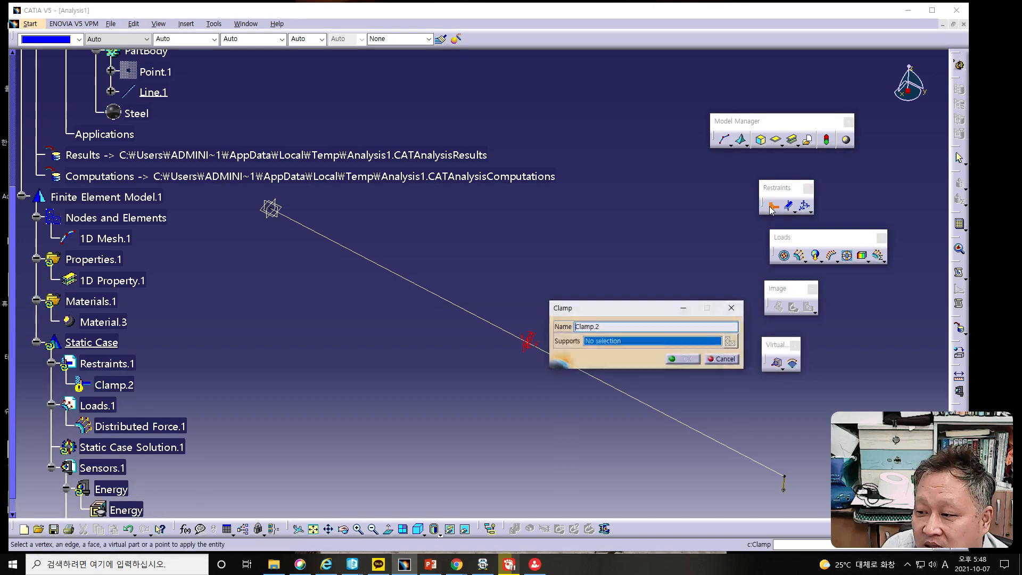
drag(643, 311, 622, 233)
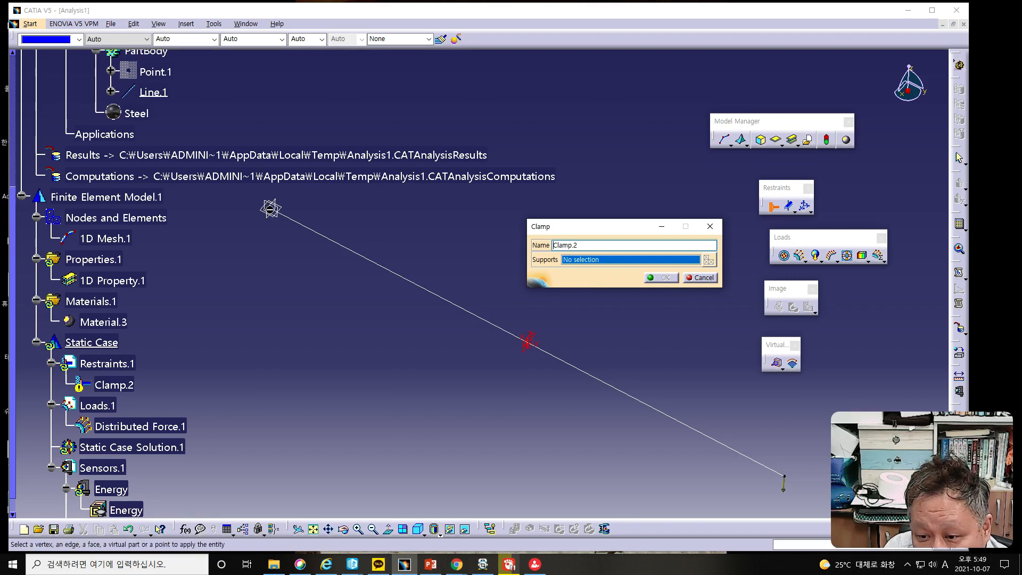
click(270, 209)
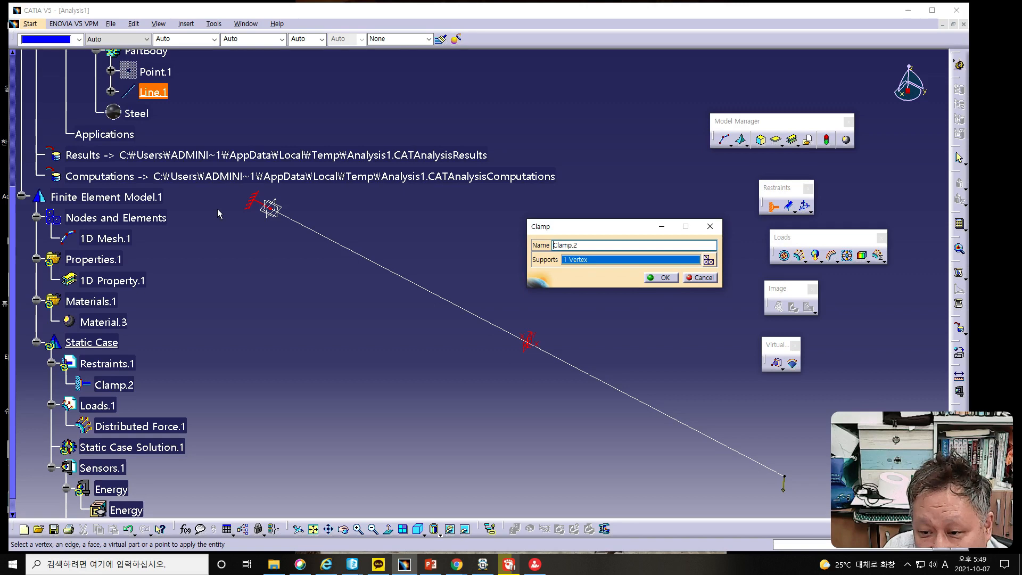
click(664, 278)
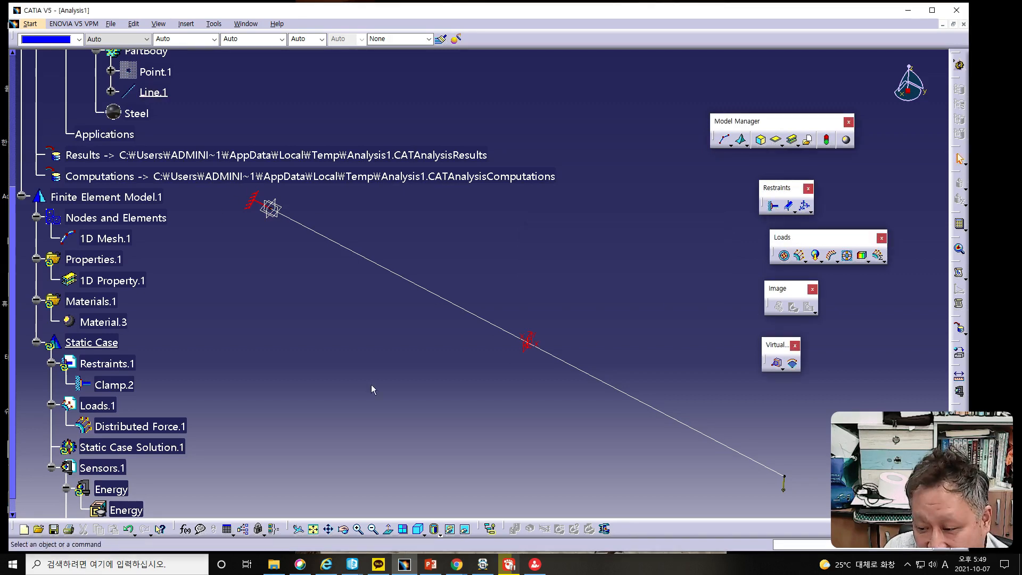
middle_drag(386, 384, 420, 406)
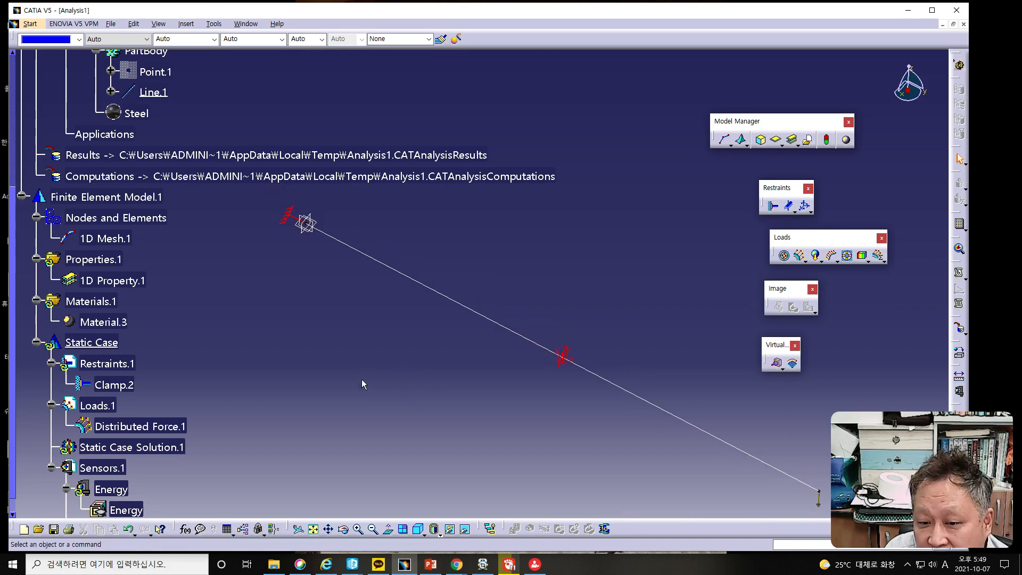
Inspect the rectangular beam's section dimensions in 1D Property.1.
double_click(108, 281)
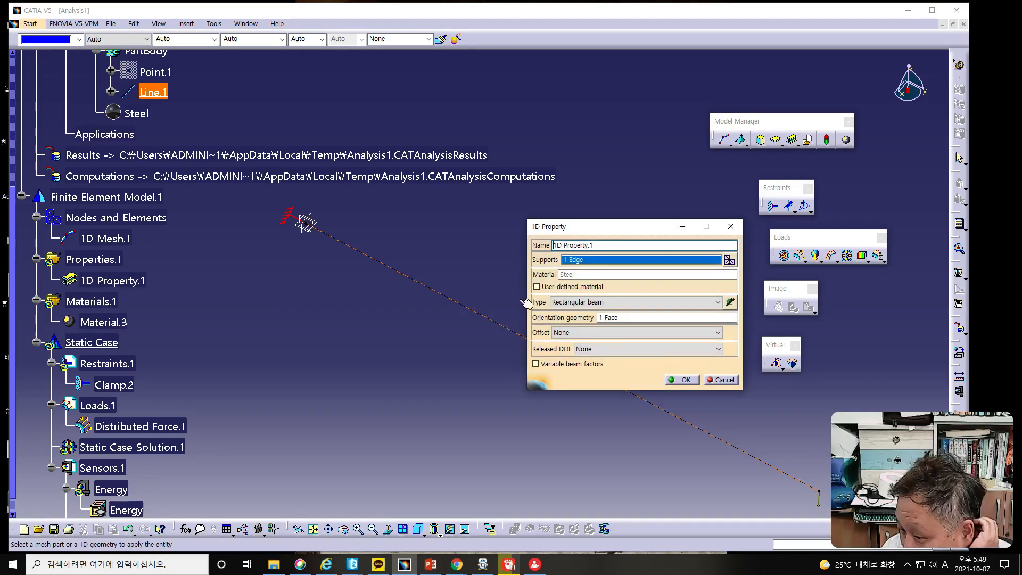
drag(598, 228, 600, 221)
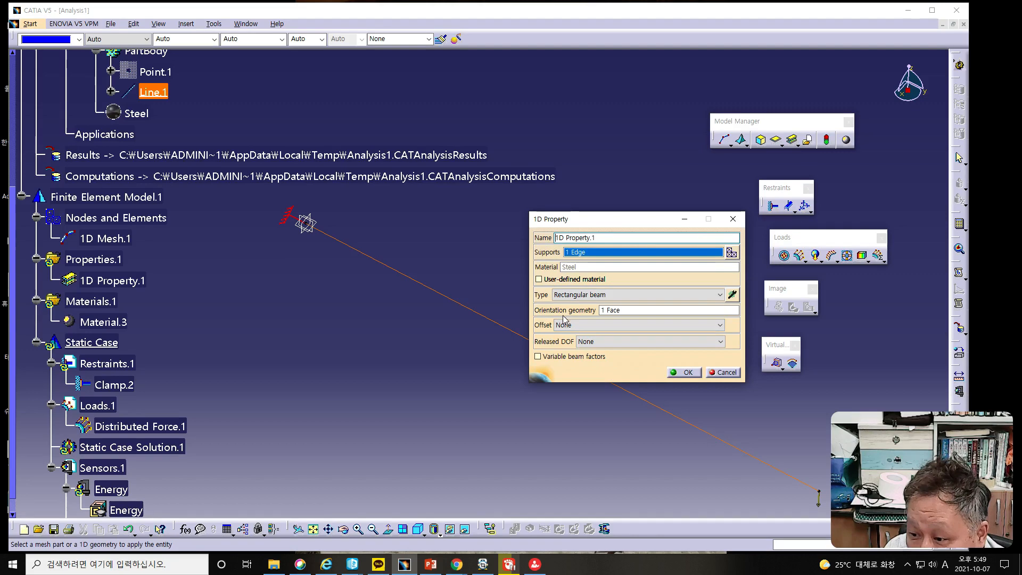
click(621, 311)
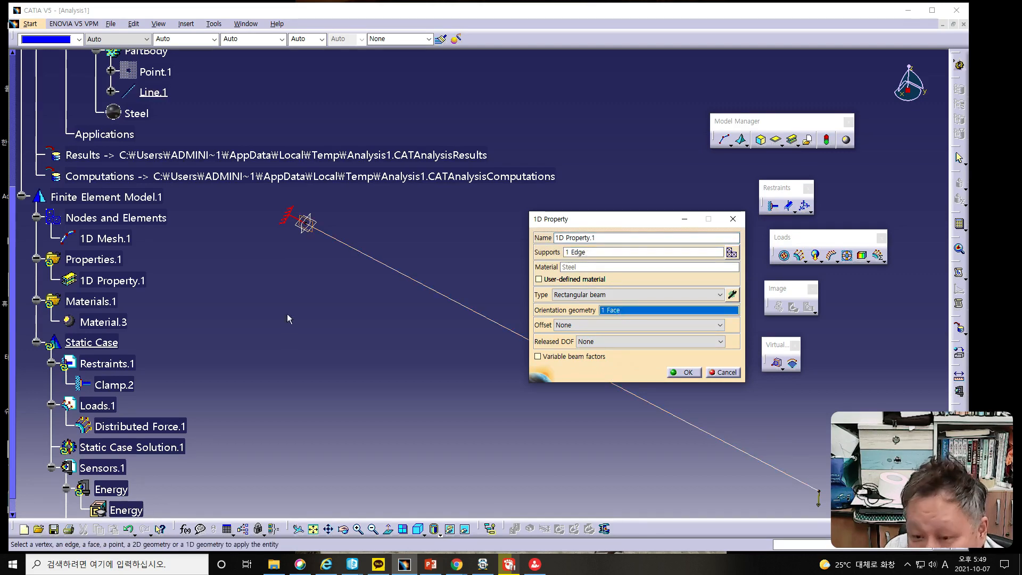
click(9, 274)
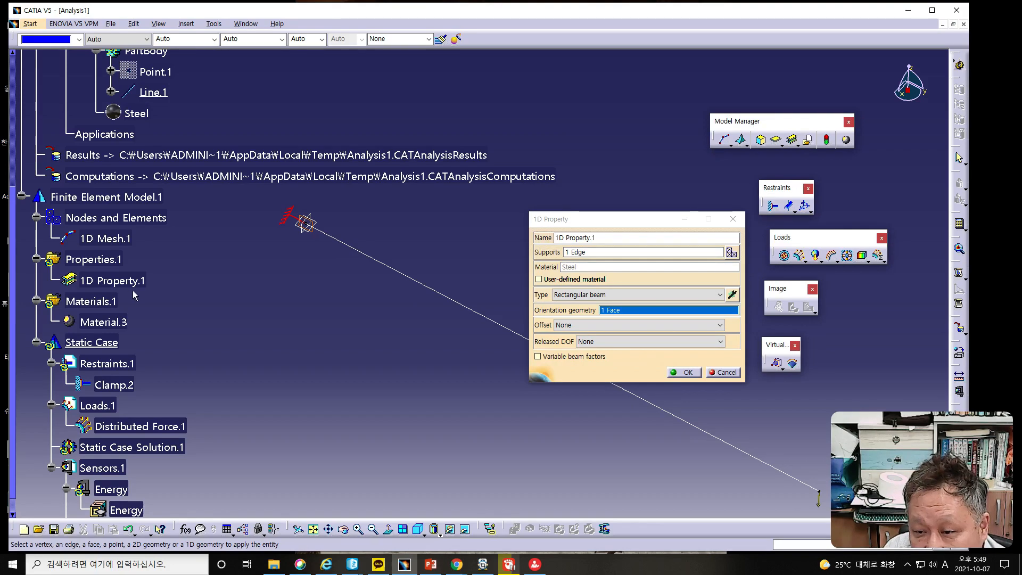
click(732, 295)
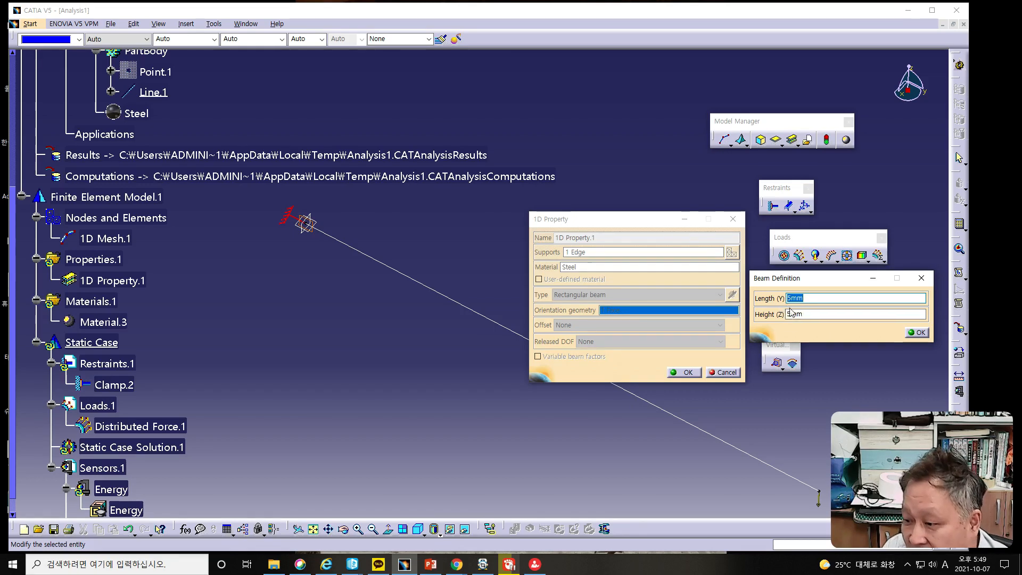
click(917, 330)
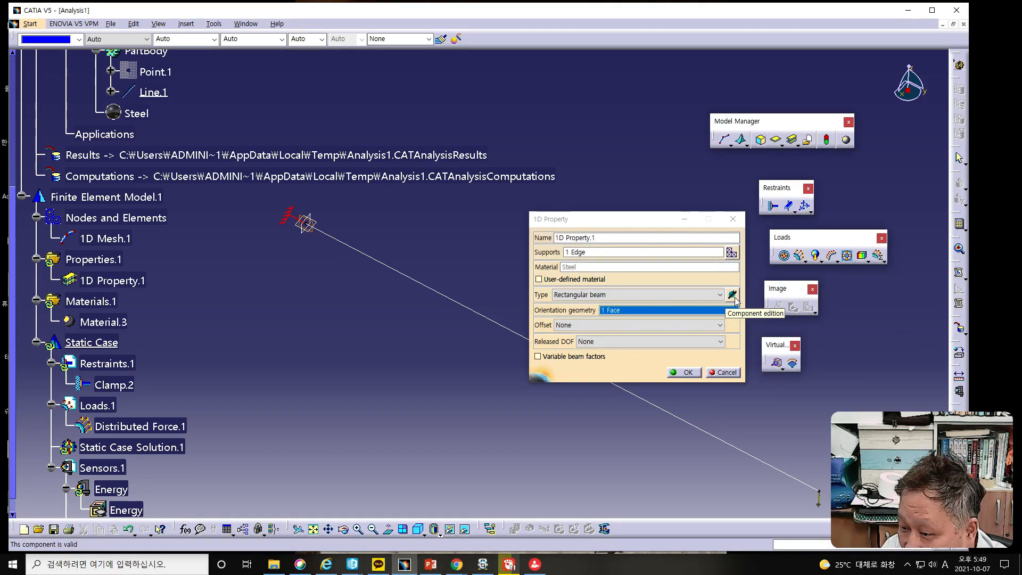
Reselect the yz plane as the orientation geometry of the rectangular beam property.
drag(616, 226, 617, 127)
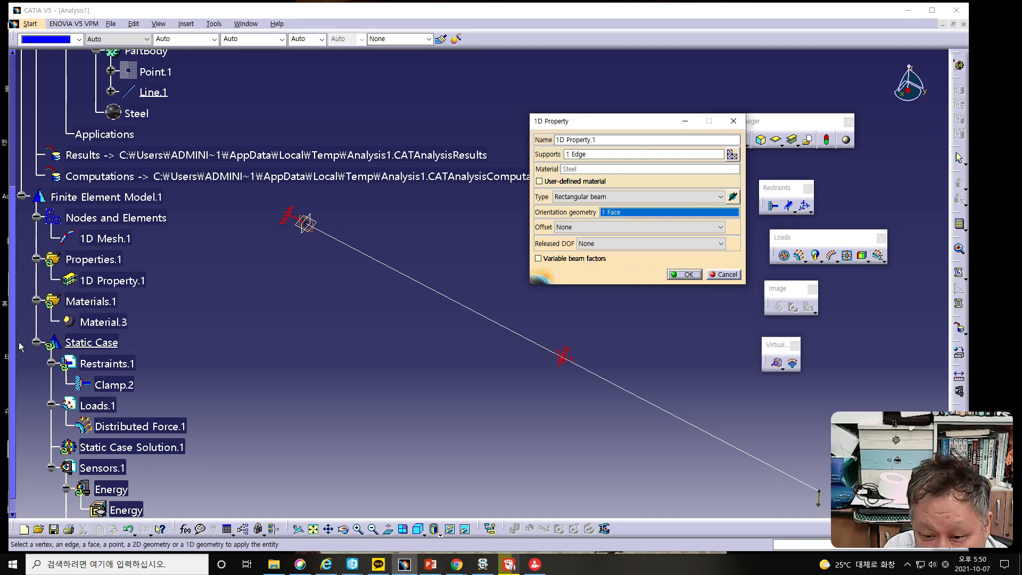
drag(12, 352, 29, 269)
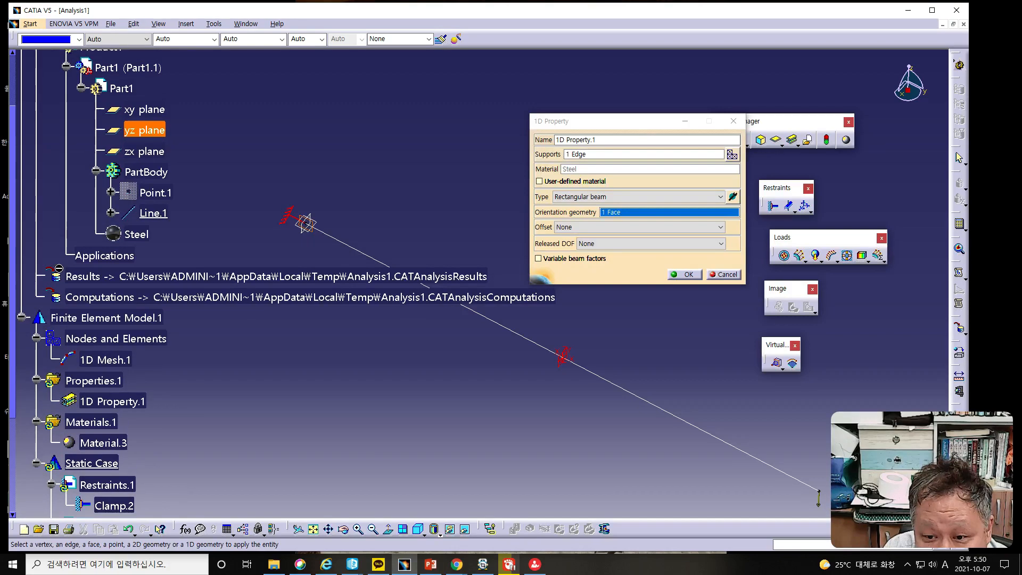
click(152, 133)
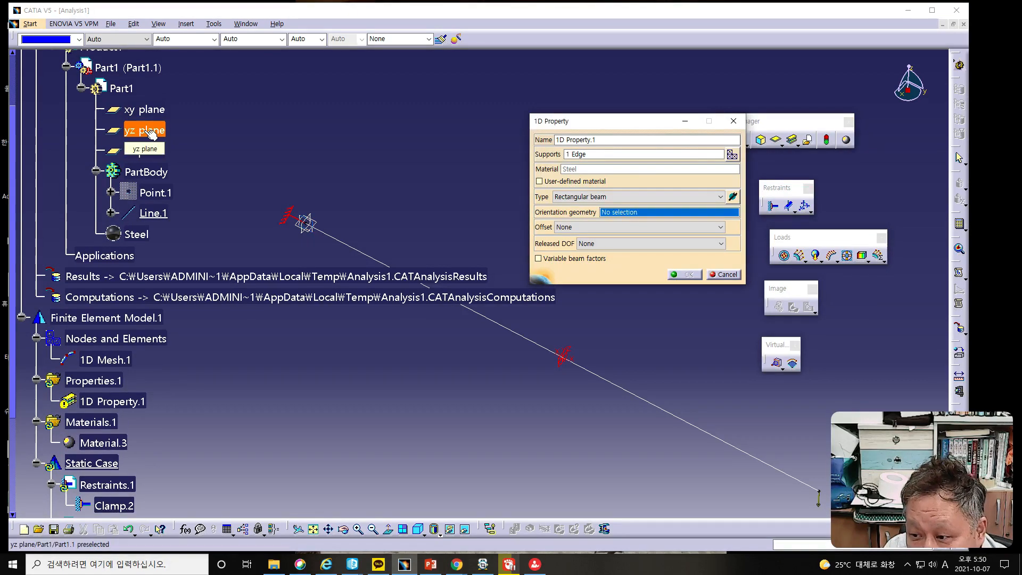
click(142, 132)
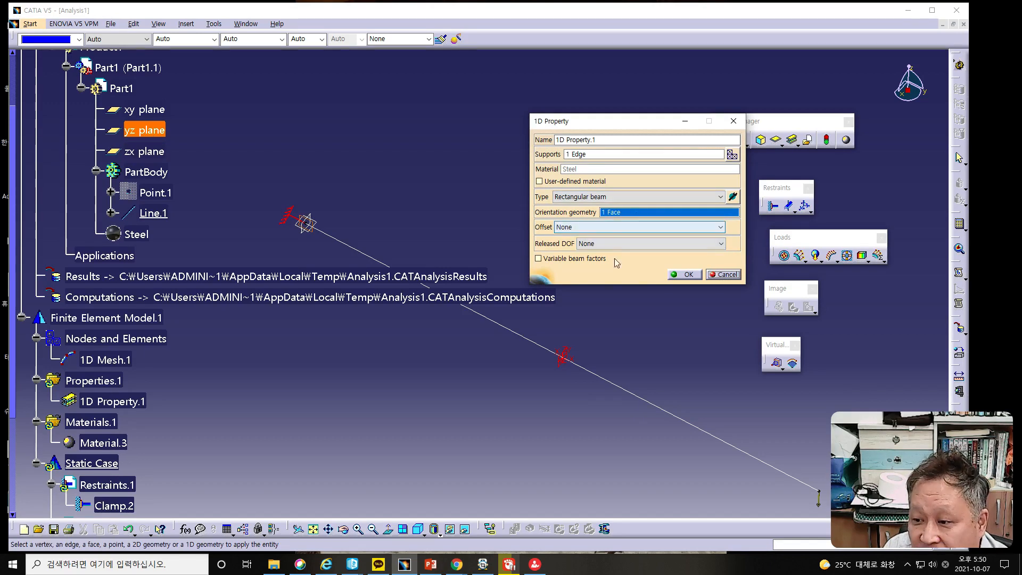
click(683, 274)
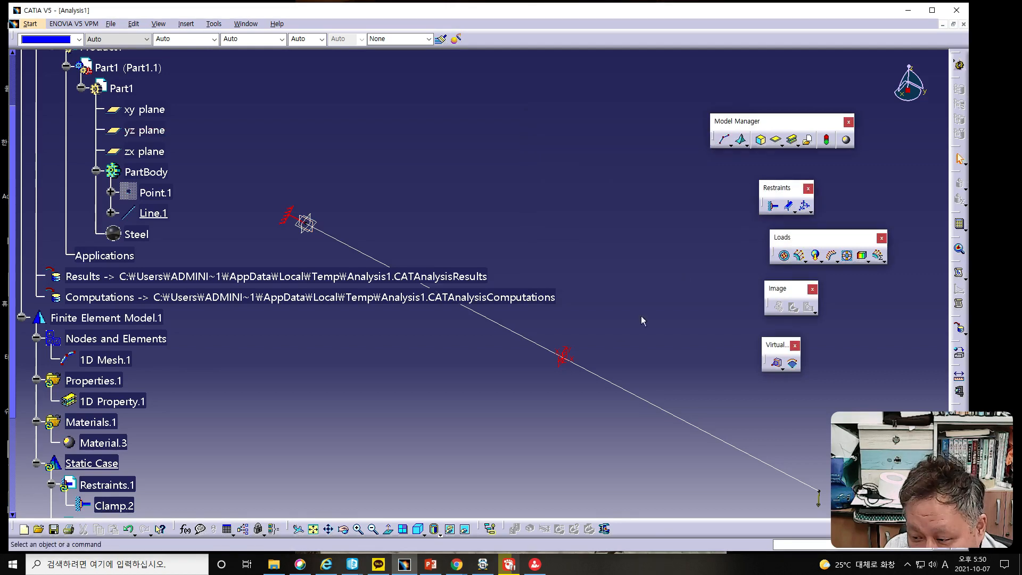
Run the model check and inspect the status details of Line.1.
middle_drag(584, 394, 544, 313)
scroll(545, 307, down, 1)
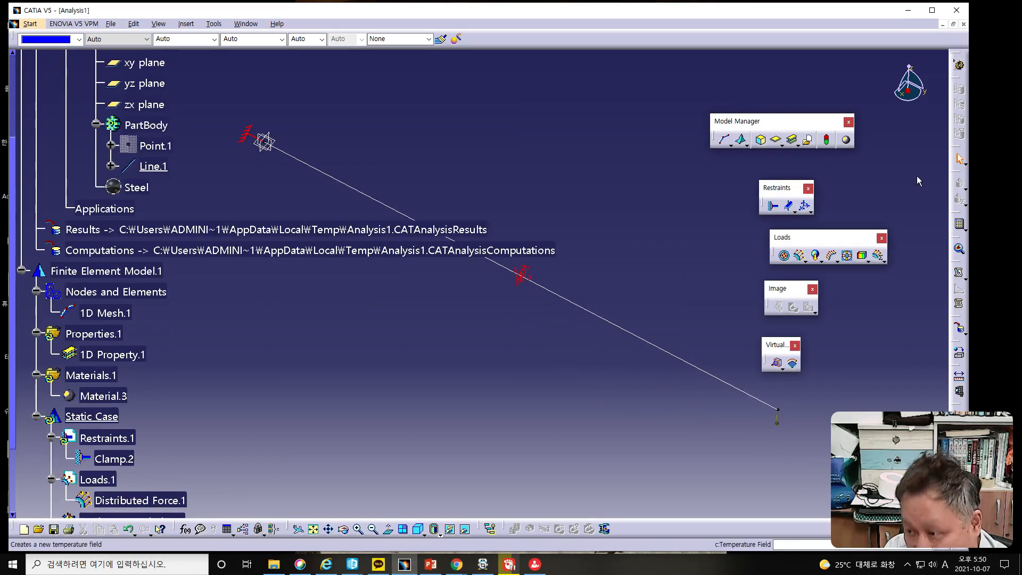
click(826, 140)
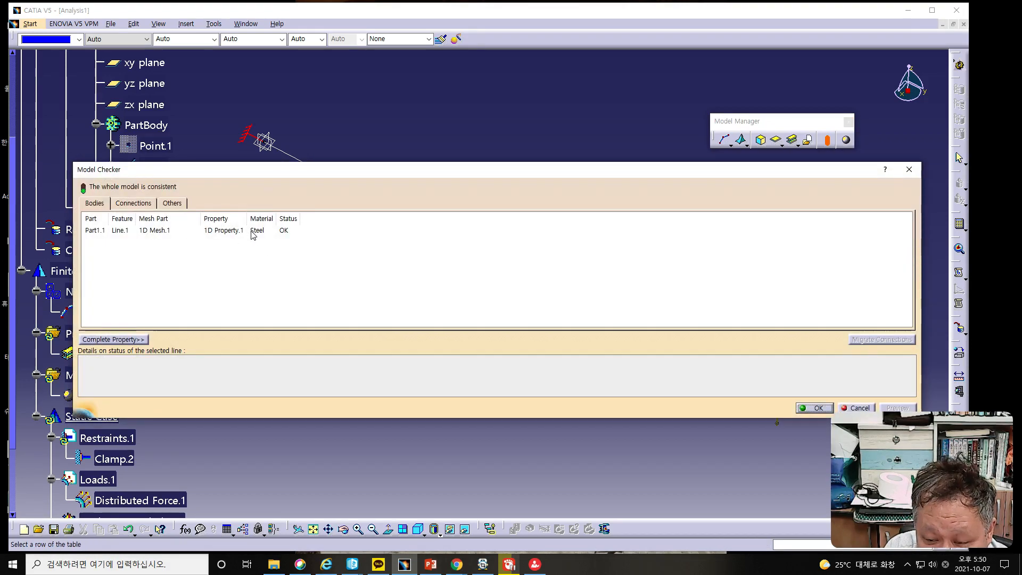
click(156, 234)
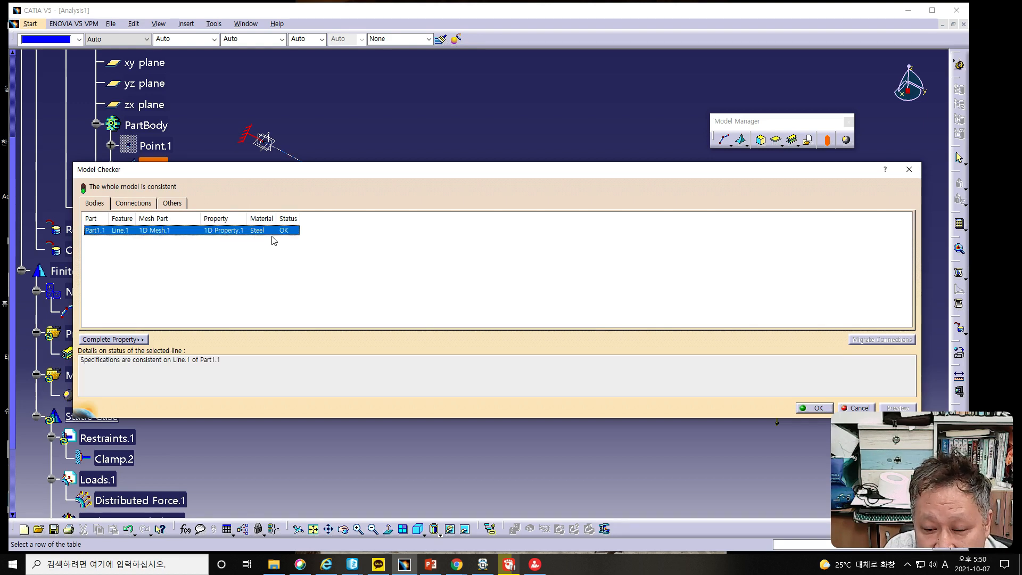
click(804, 408)
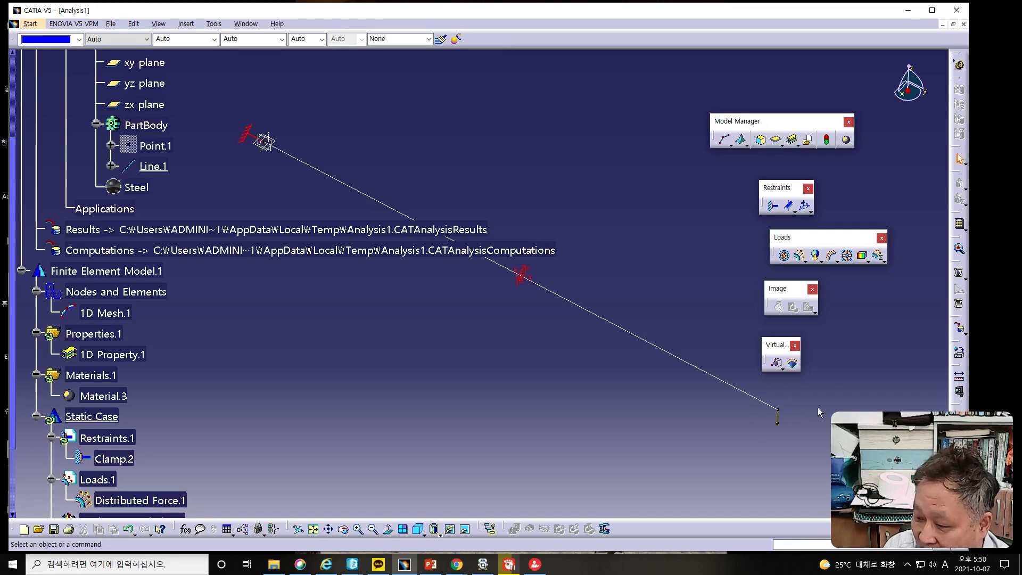
Compute the whole analysis with the All option and continue past the resource estimation.
drag(834, 413, 869, 441)
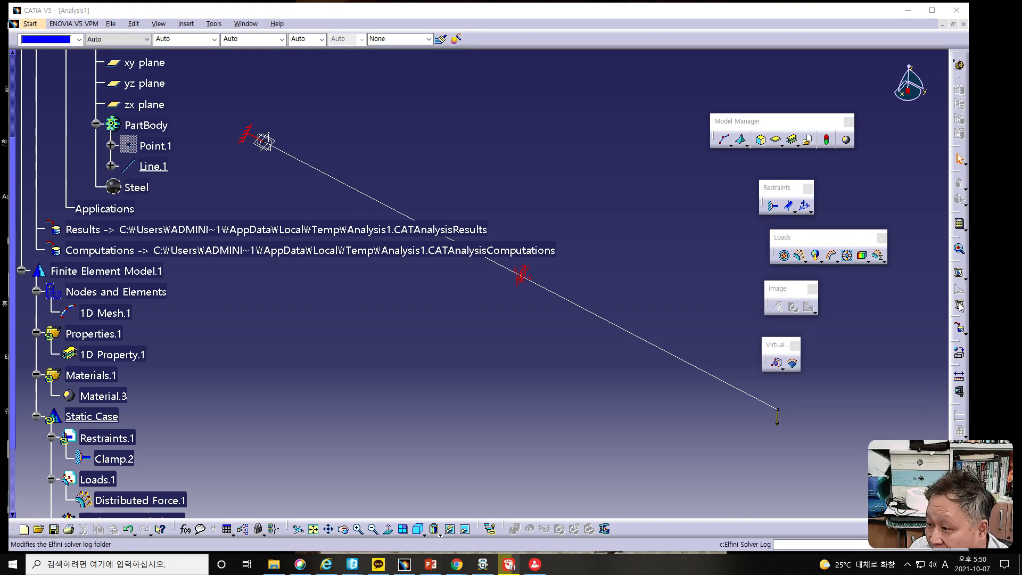
click(960, 227)
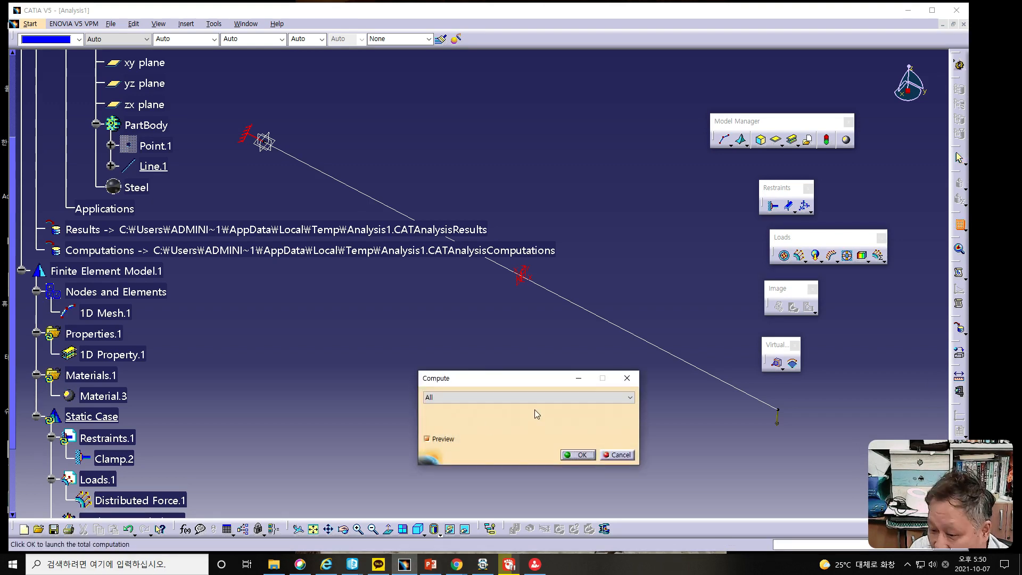
drag(491, 383, 344, 319)
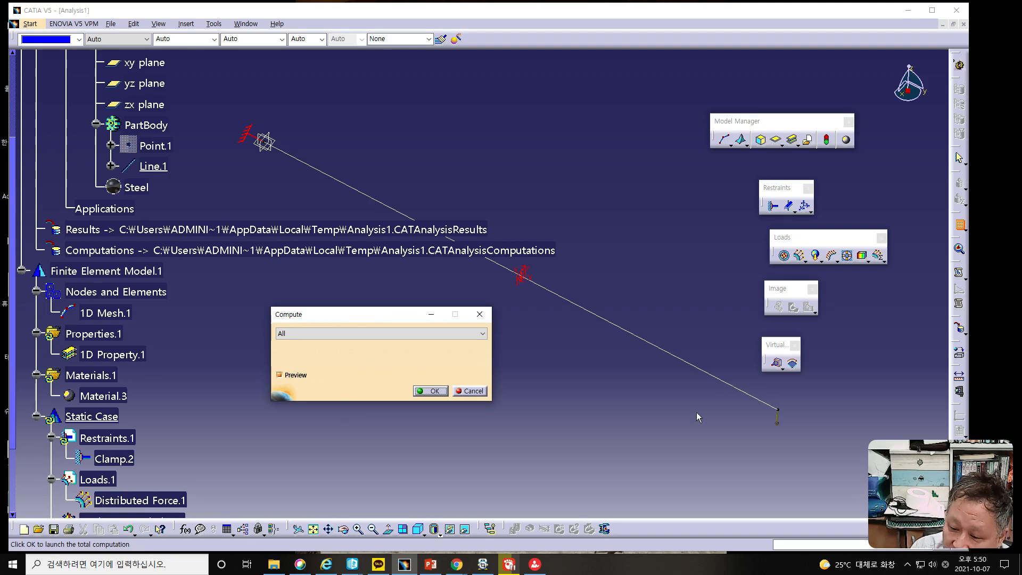
click(431, 391)
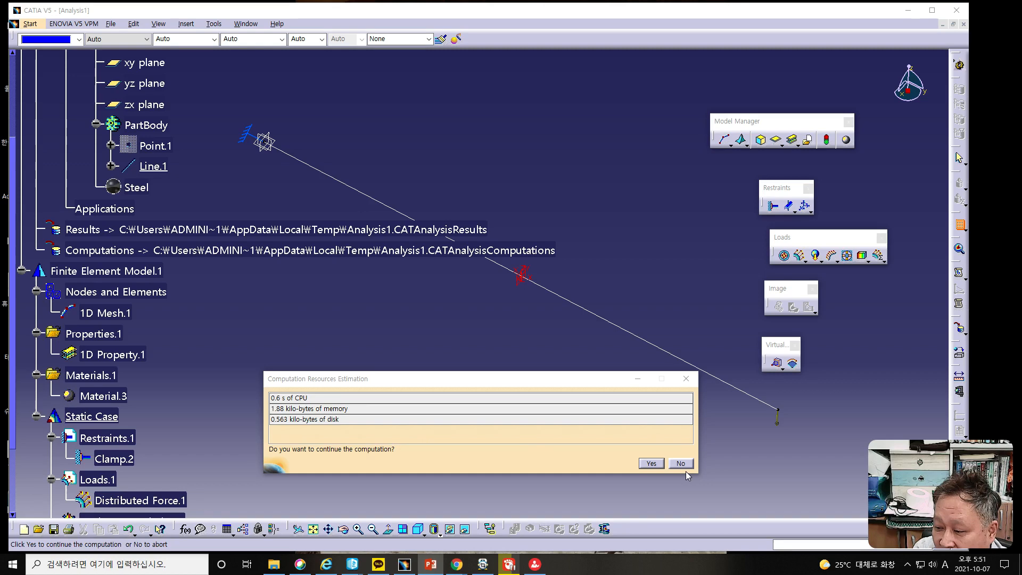
click(651, 463)
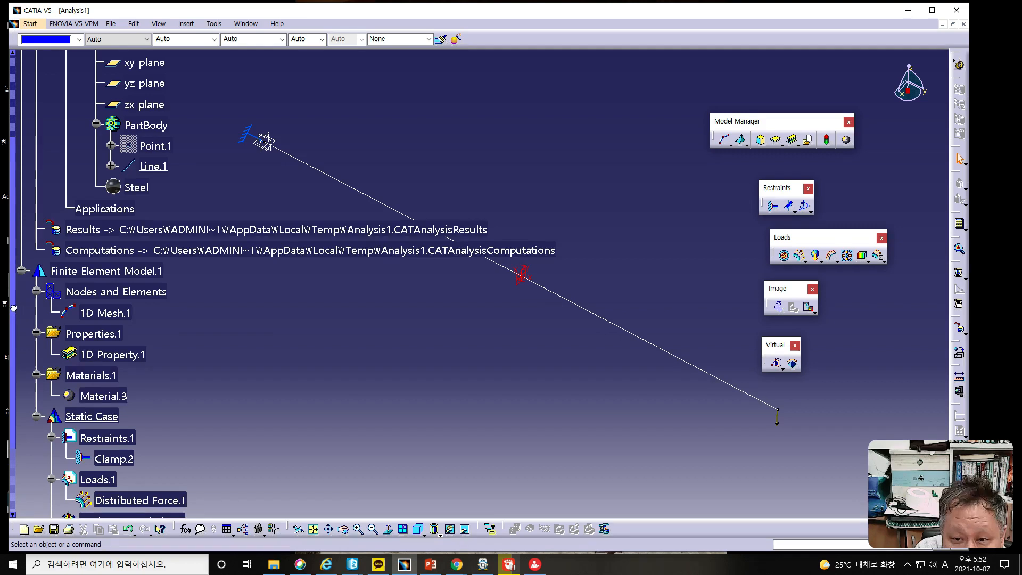
Examine the specification tree, including the Computations file link under Links Manager.1.
scroll(14, 308, up, 4)
scroll(35, 213, down, 4)
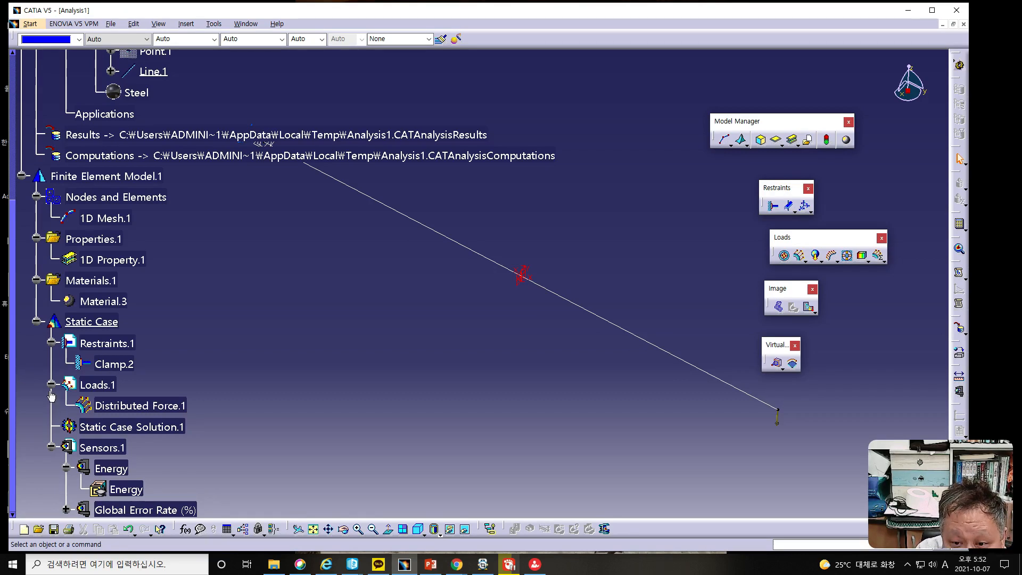
scroll(48, 385, up, 5)
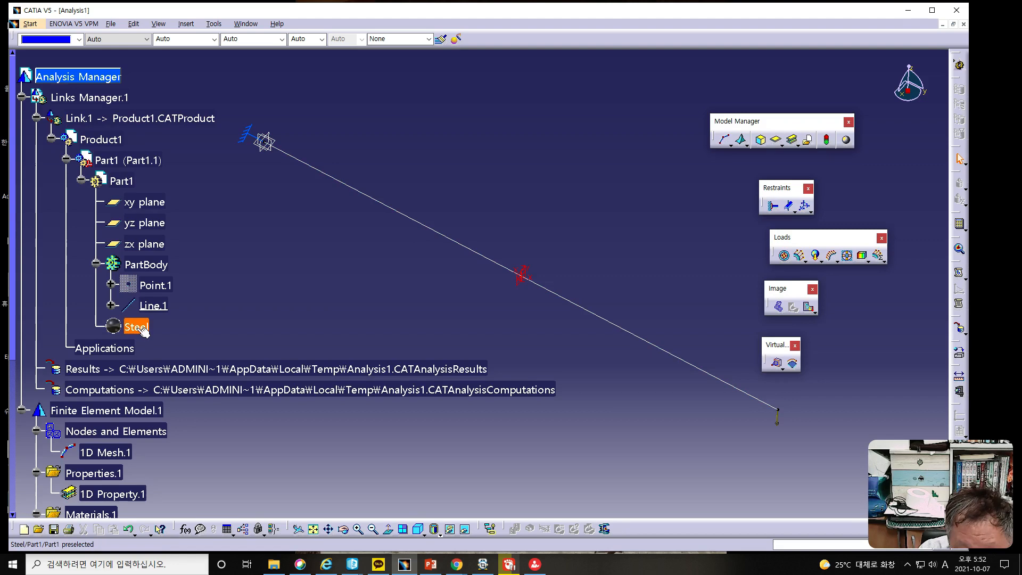
click(181, 393)
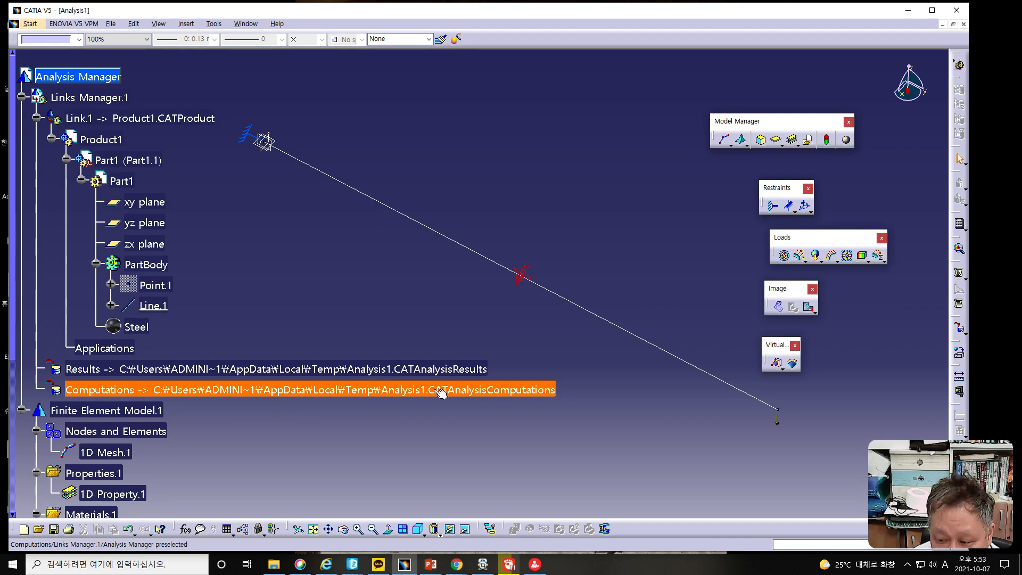
click(423, 393)
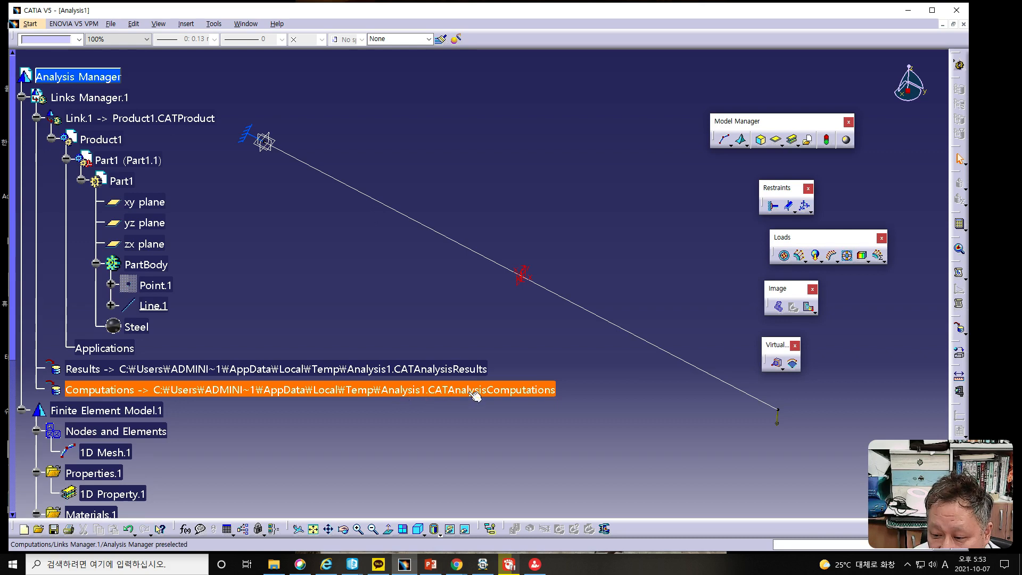
click(394, 398)
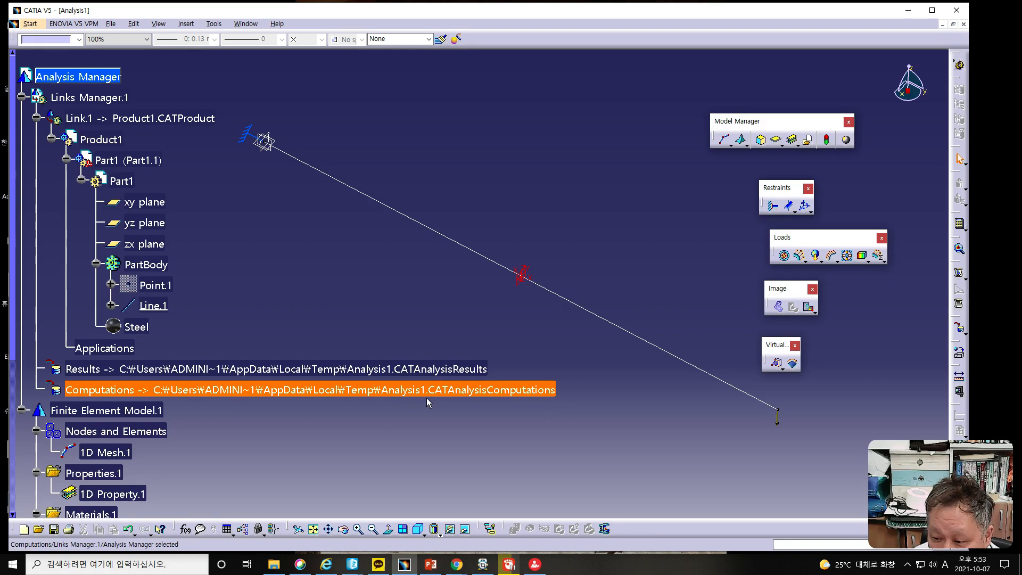
Switch to PowerPoint and read the Solving and Select the desired result to obtain slides.
click(510, 399)
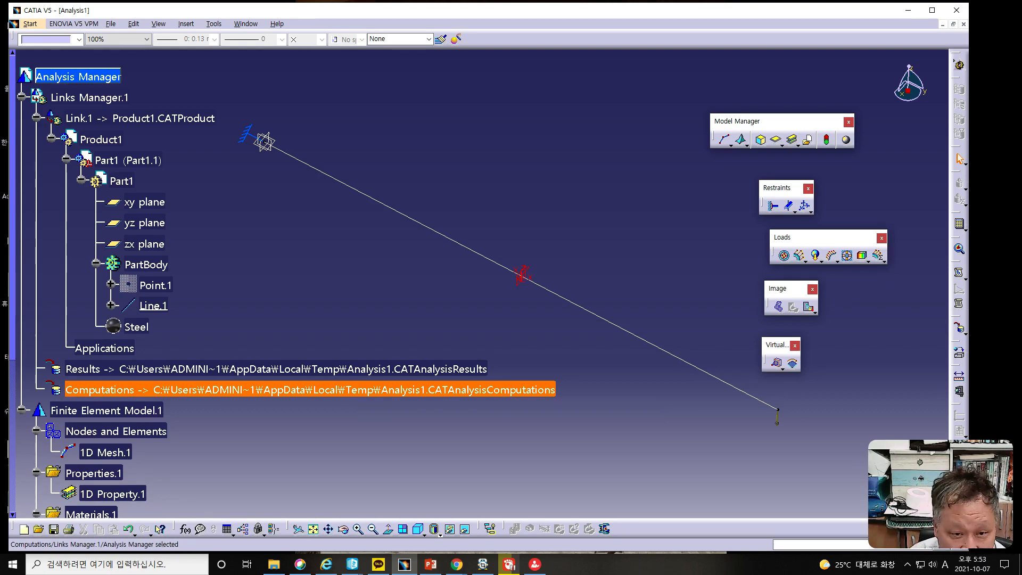
click(431, 563)
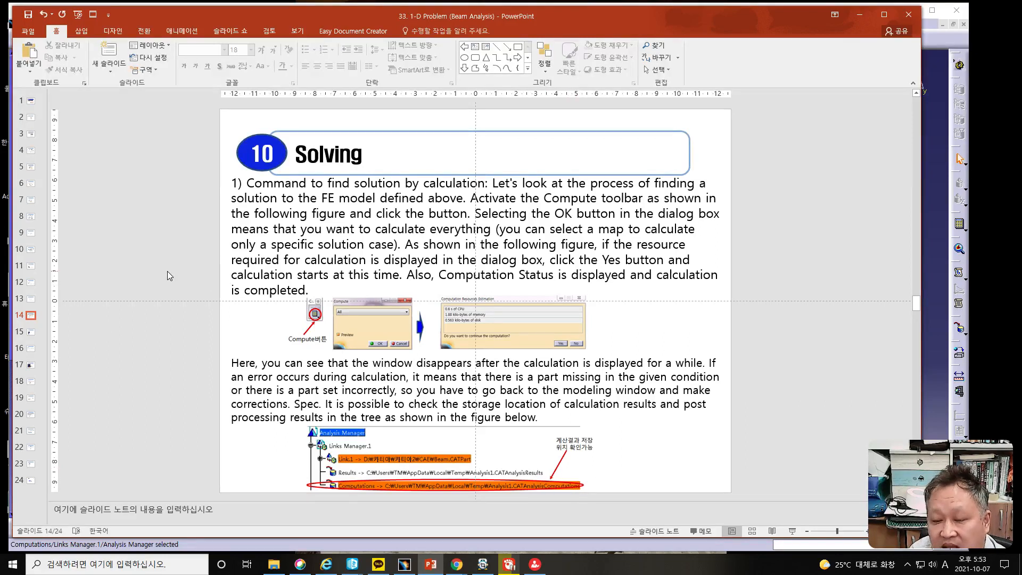
scroll(167, 272, down, 1)
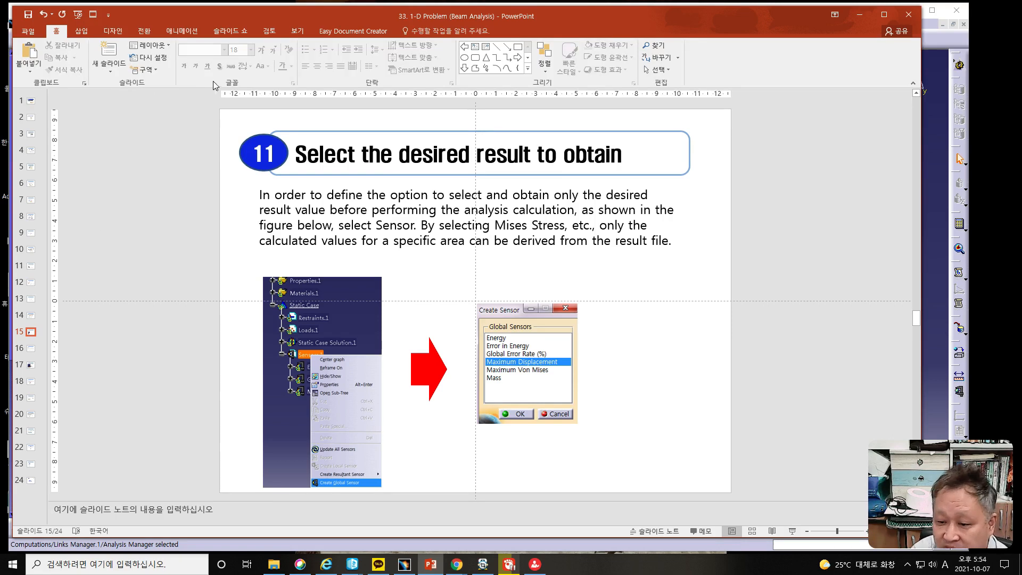
drag(288, 16, 0, 22)
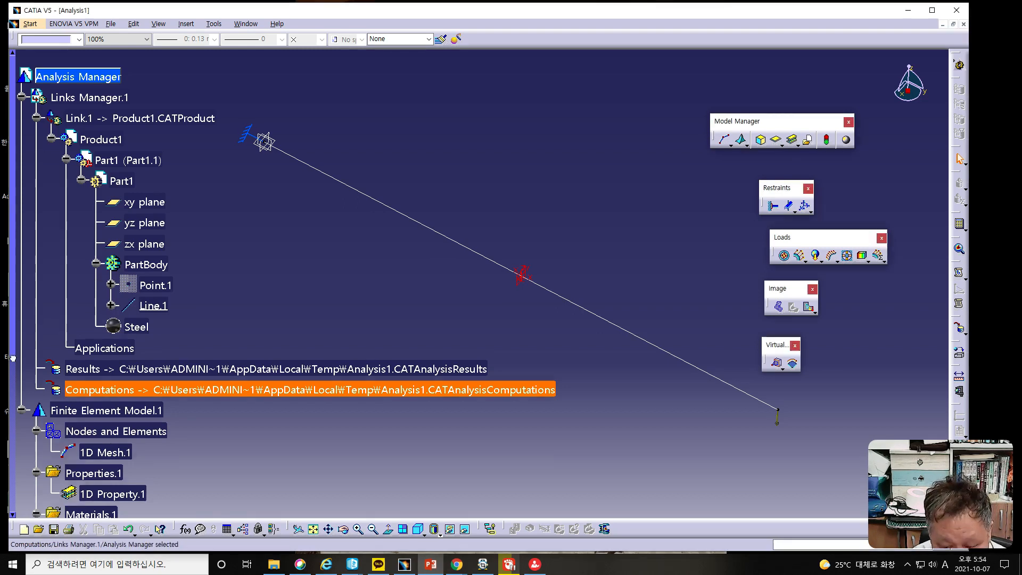
In CATIA, create global sensors for Maximum Displacement and Maximum Von Mises under Sensors.1 of the static case.
scroll(13, 391, down, 3)
drag(13, 390, 15, 512)
click(115, 448)
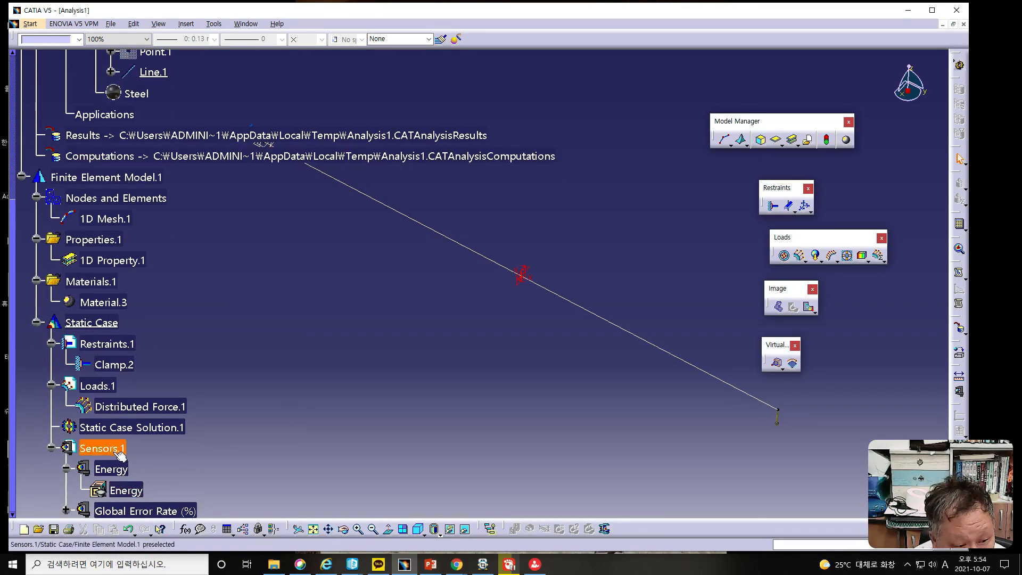
double_click(112, 452)
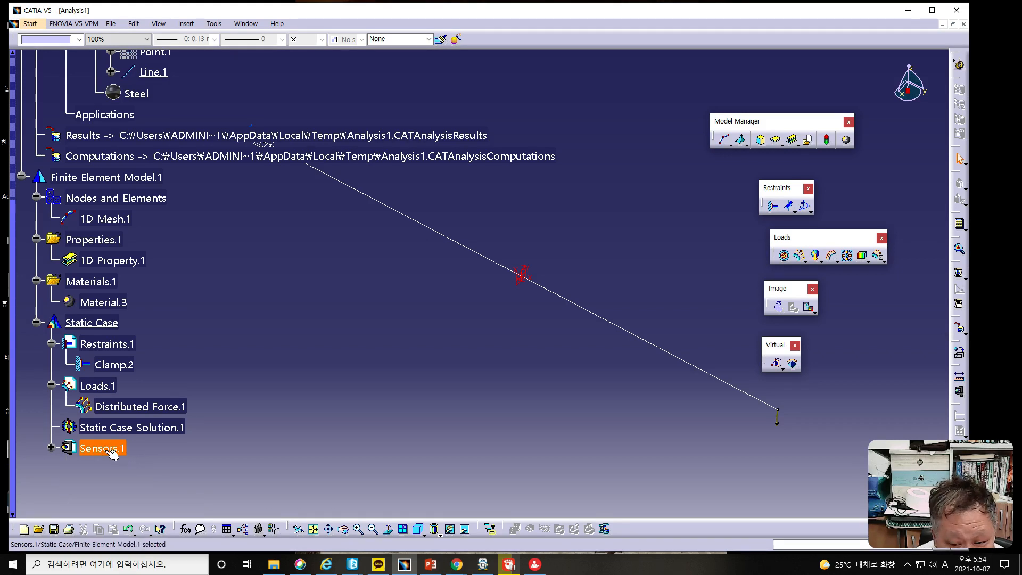
double_click(112, 453)
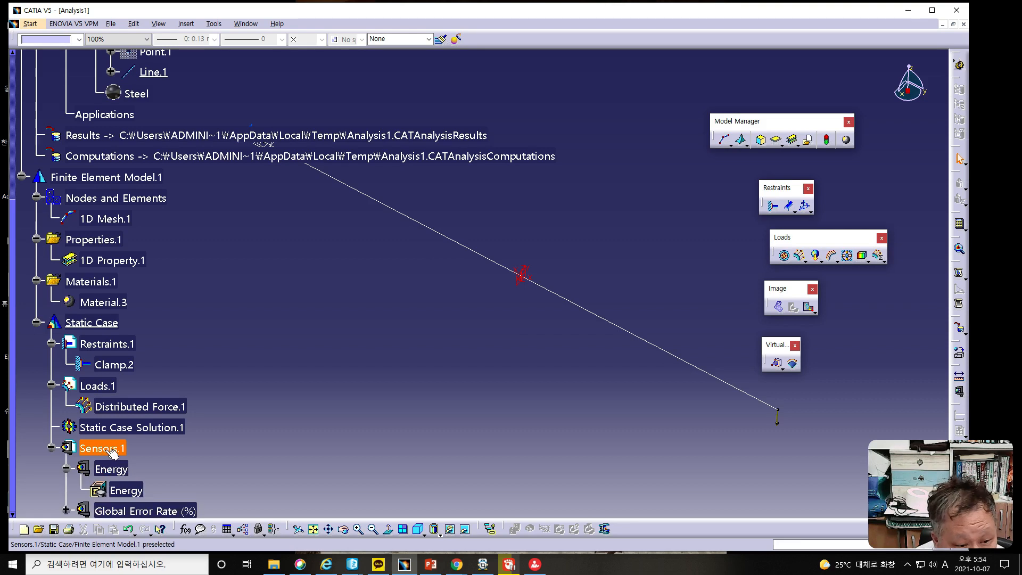
right_click(108, 452)
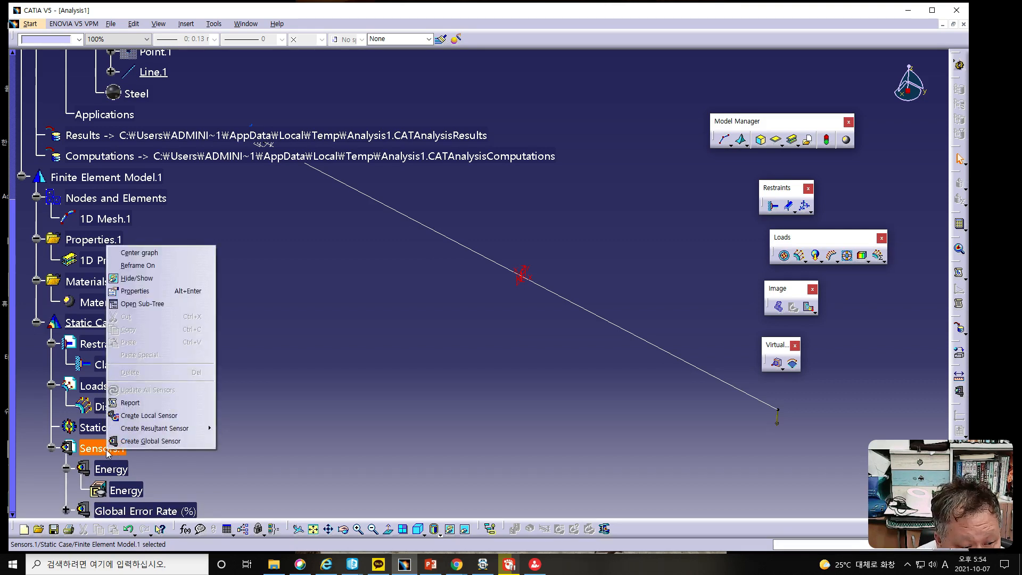
click(132, 442)
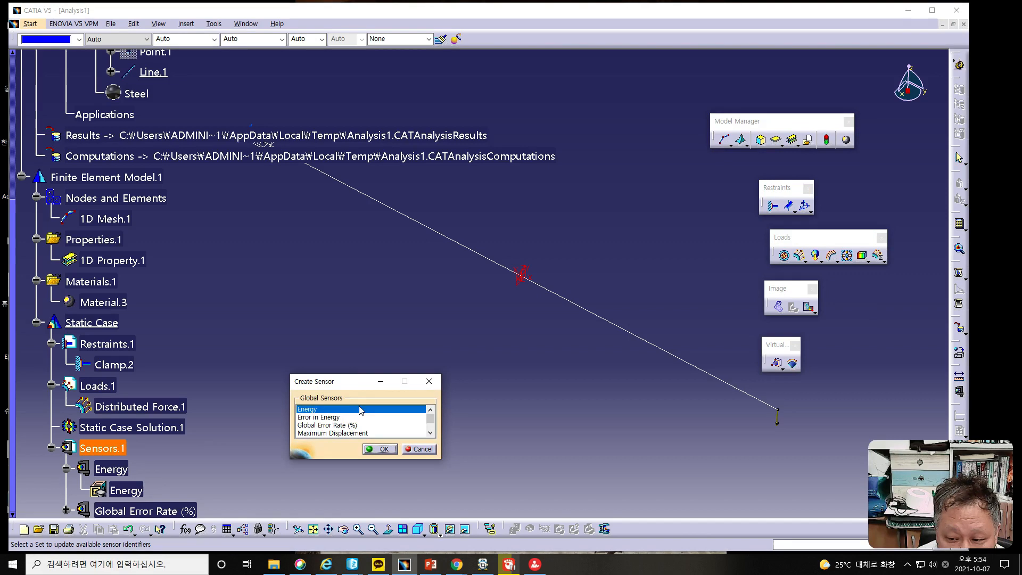
drag(346, 379, 313, 289)
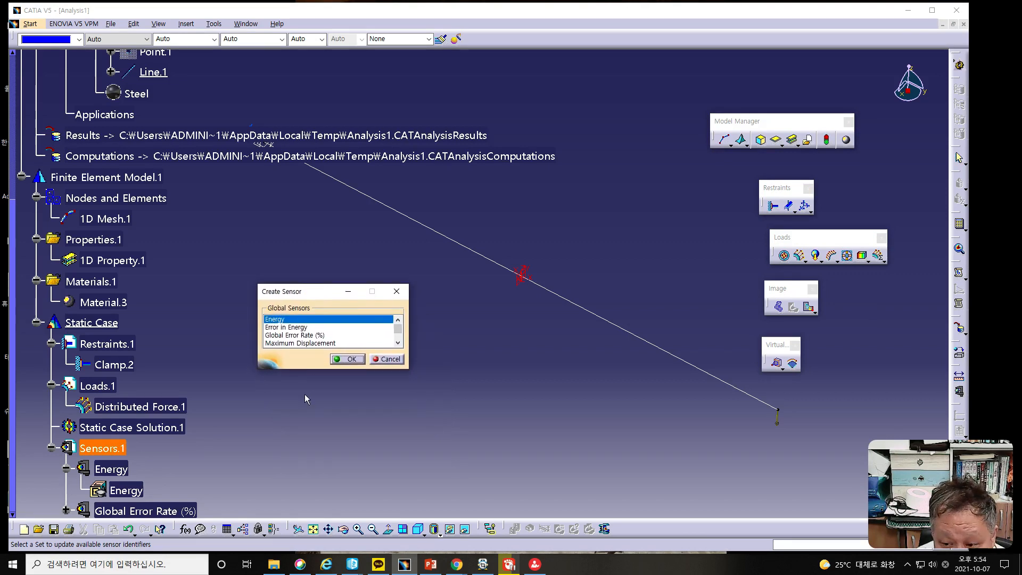
click(282, 343)
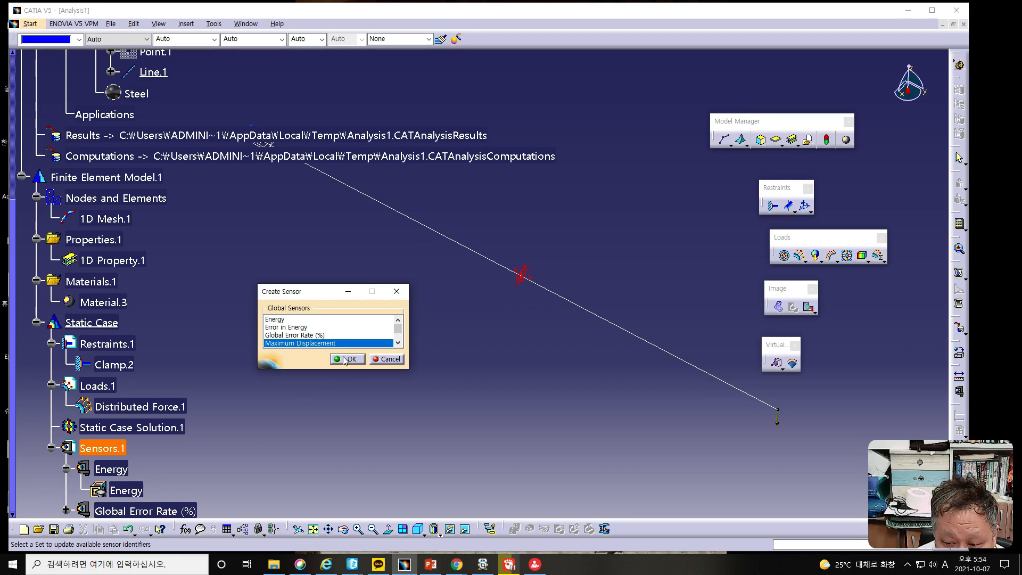
click(397, 343)
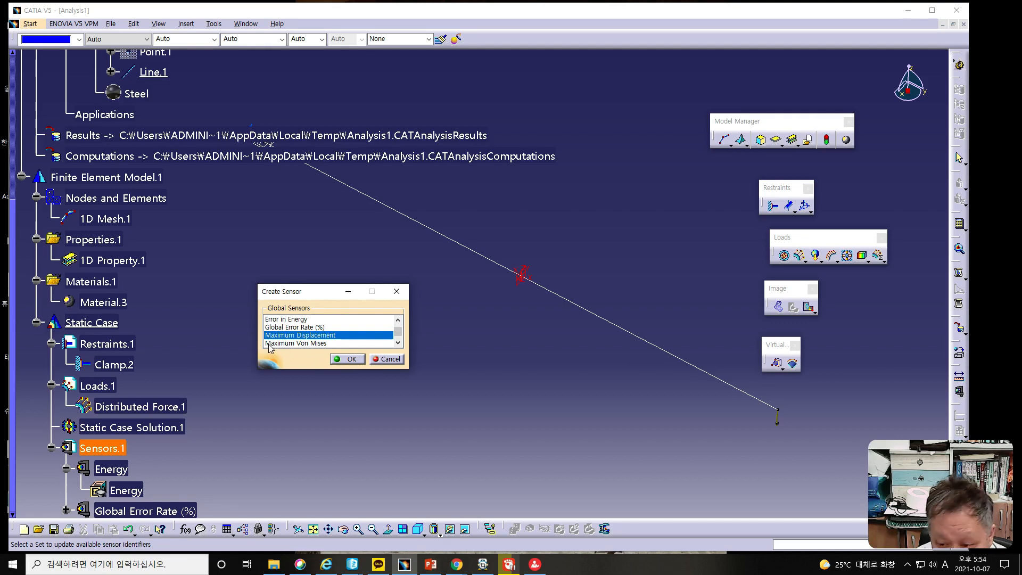
click(271, 343)
click(340, 359)
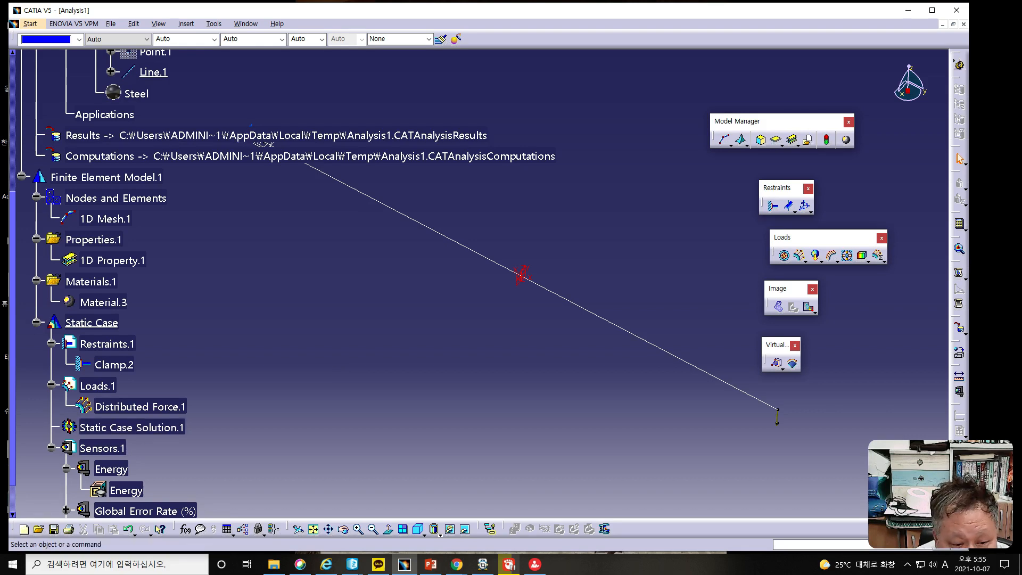
Switch to PowerPoint and review the cantilever deflection calculation on the Beam Theory slides.
key(alt+Tab)
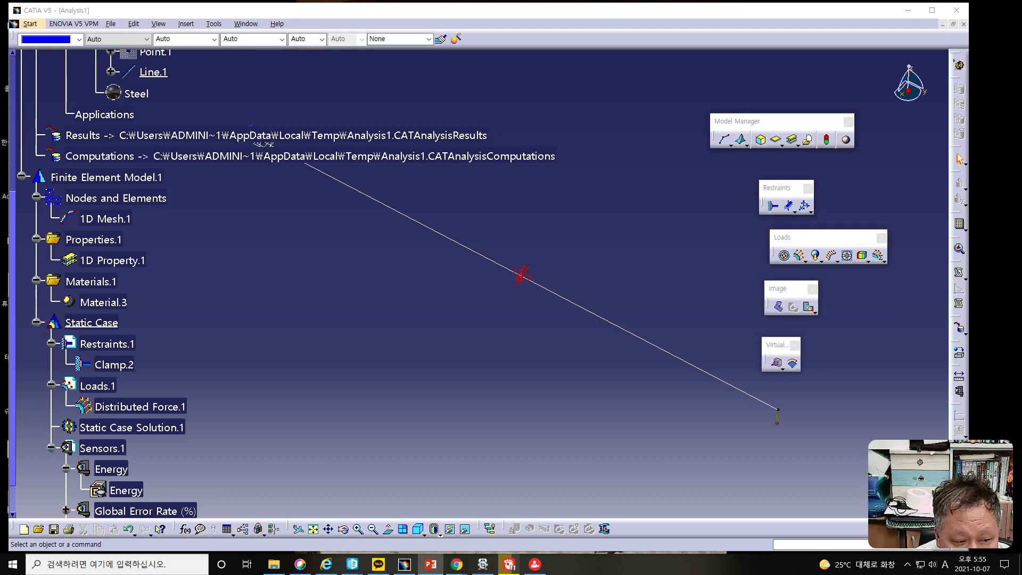
drag(0, 35, 399, 12)
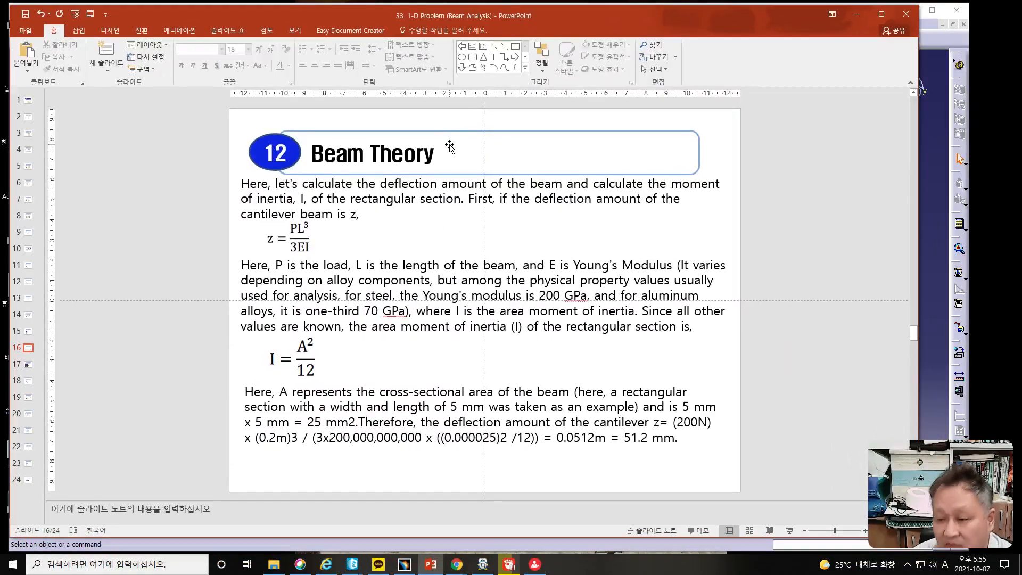
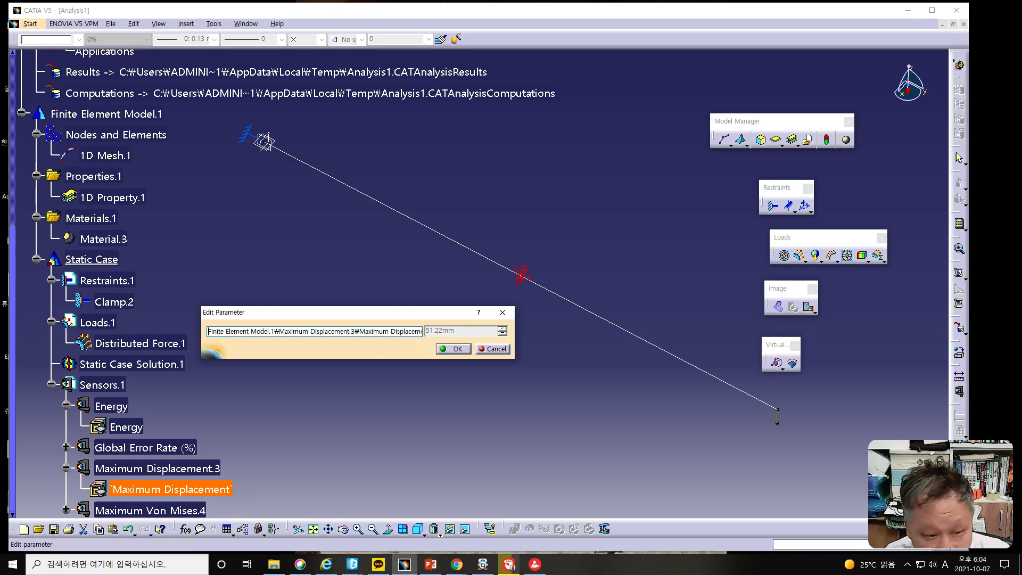
click(430, 564)
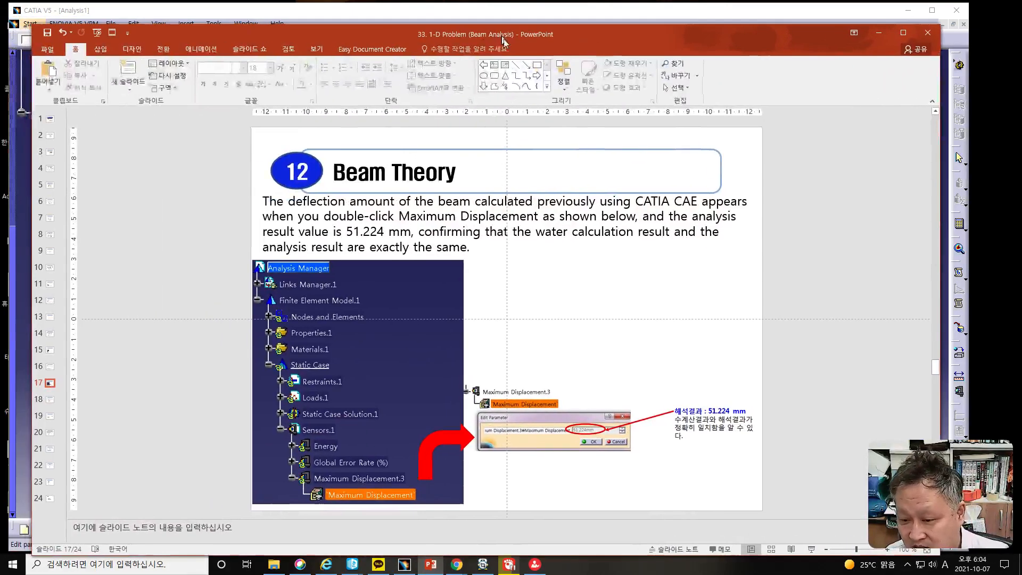
scroll(690, 322, up, 1)
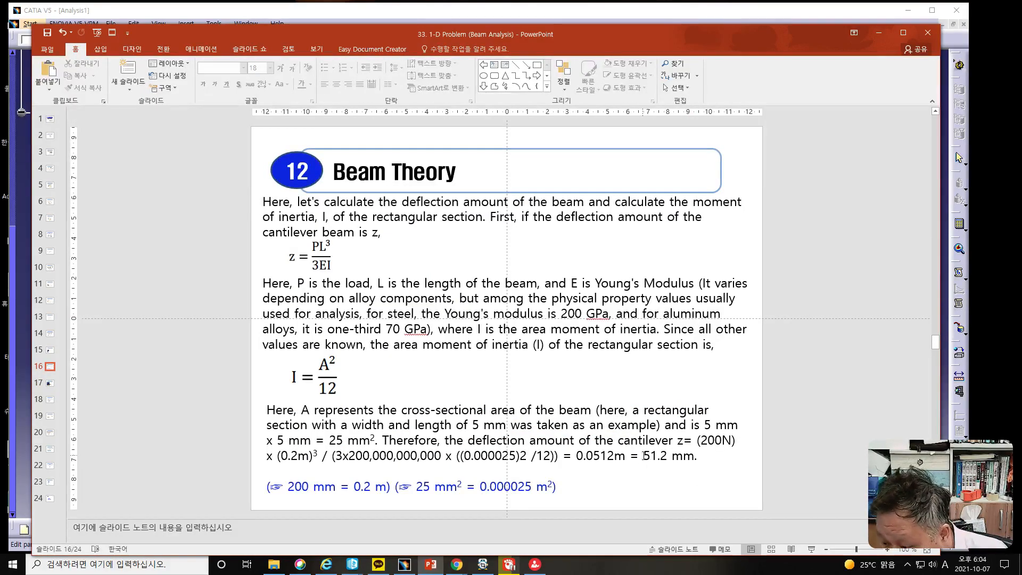
Colour the 51.2 mm deflection result in the Beam Theory slide's last paragraph red.
drag(644, 455, 701, 456)
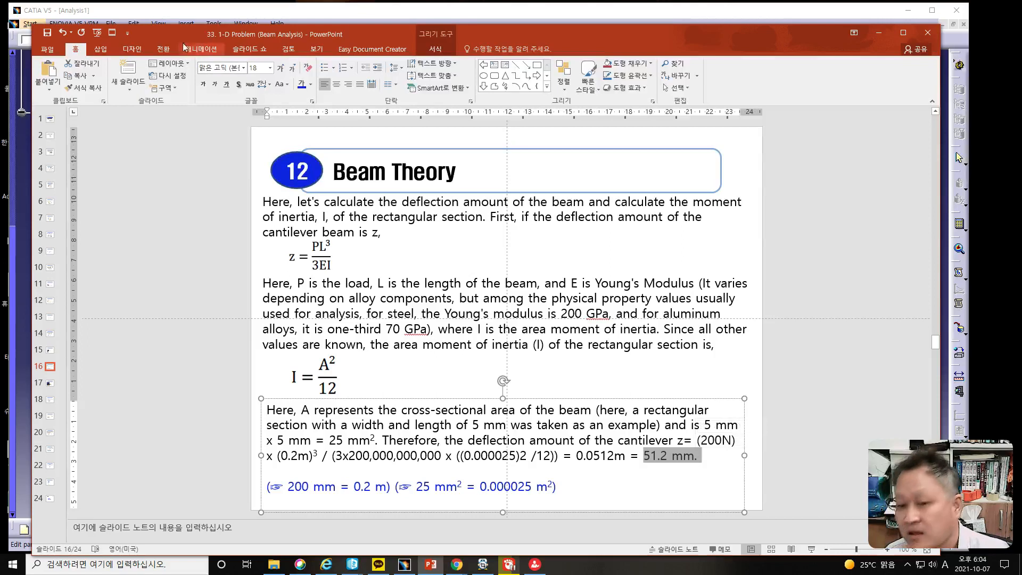
click(311, 84)
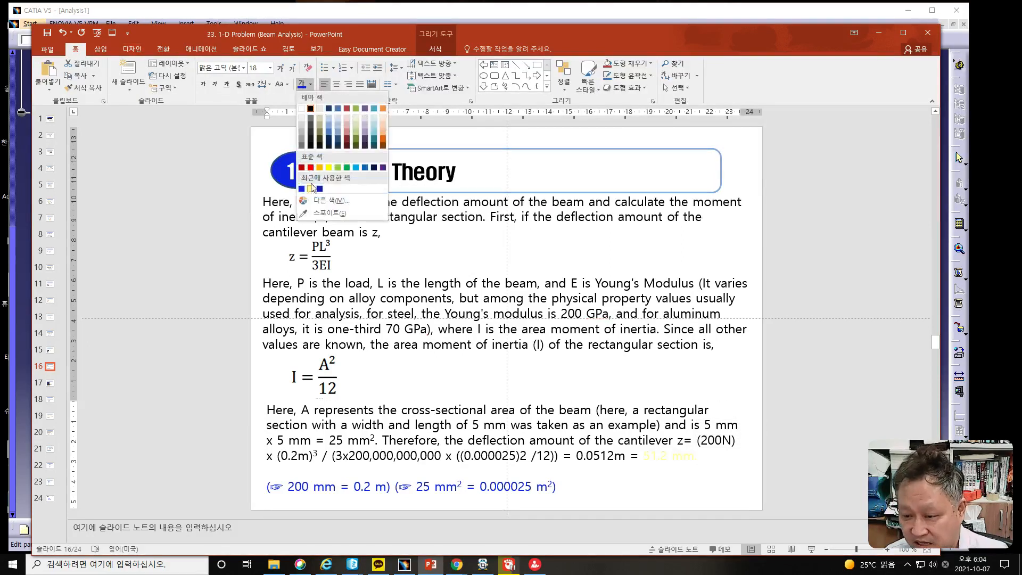
click(310, 167)
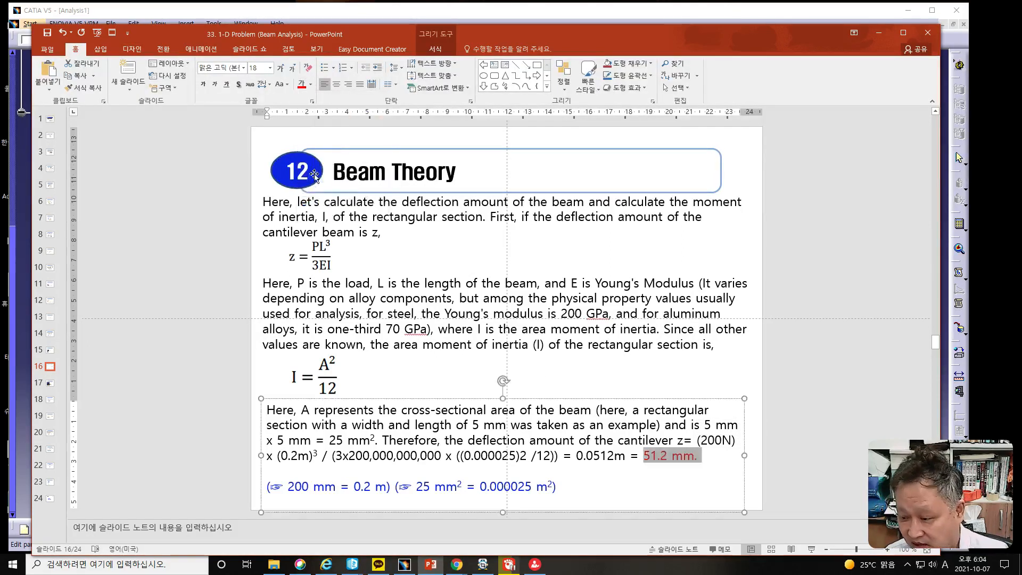
click(685, 440)
Check the Maximum Displacement parameter in CATIA and read the Post-Processing – Deformation slide in PowerPoint.
drag(475, 39, 0, 43)
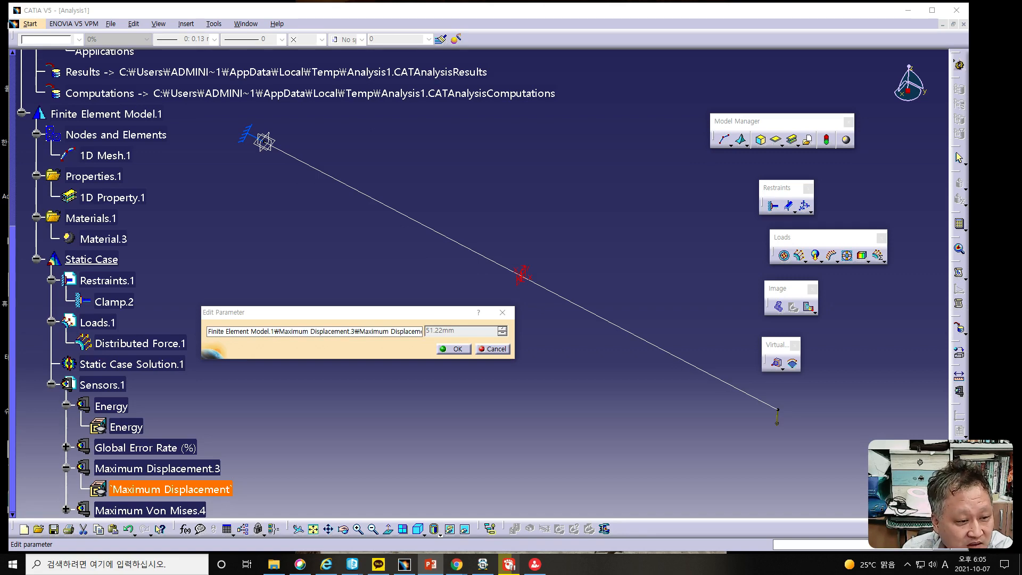
drag(0, 28, 427, 12)
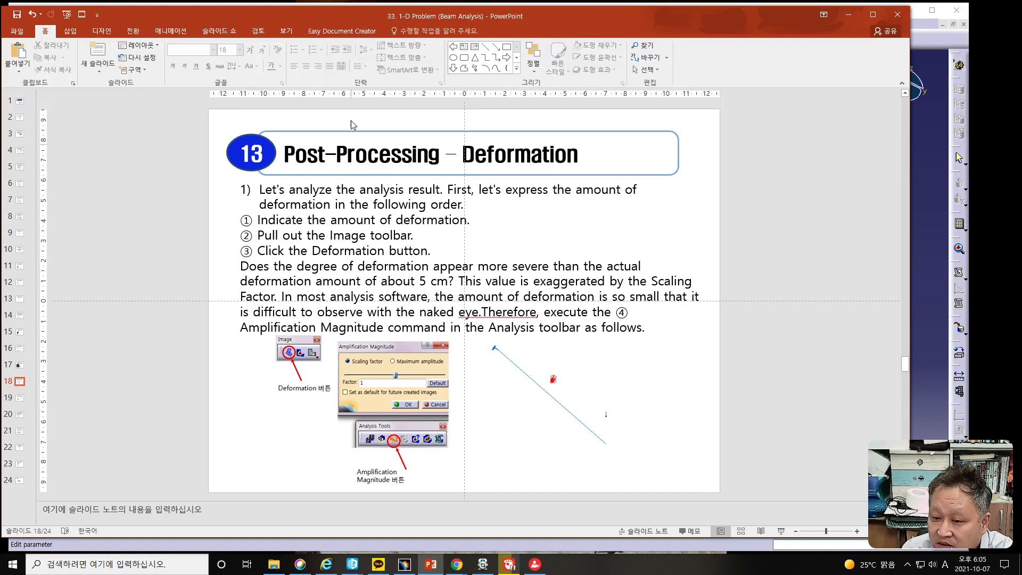
drag(352, 19, 0, 24)
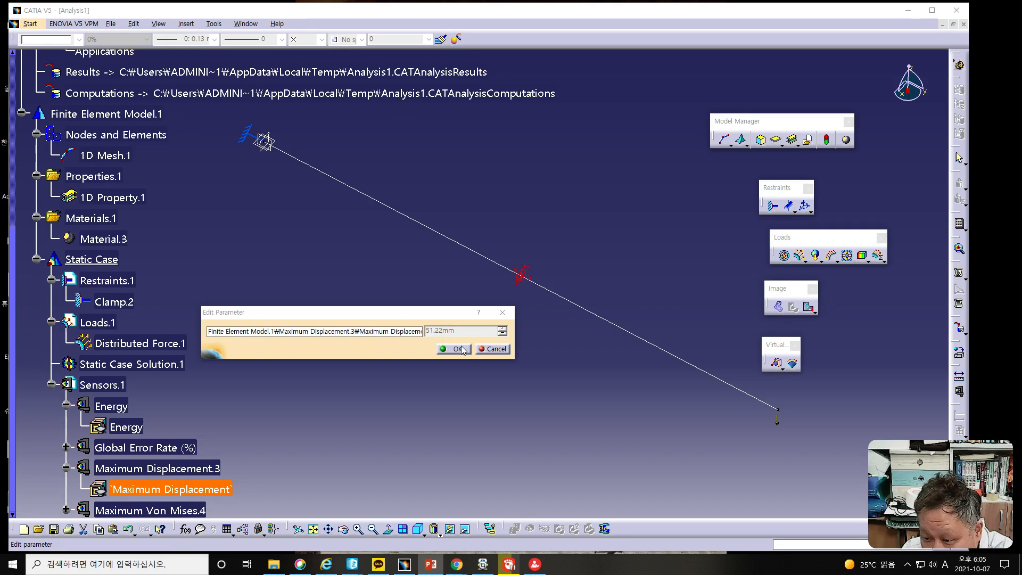
Dismiss the Maximum Displacement parameter in CATIA and generate the Deformation image of the beam.
click(488, 350)
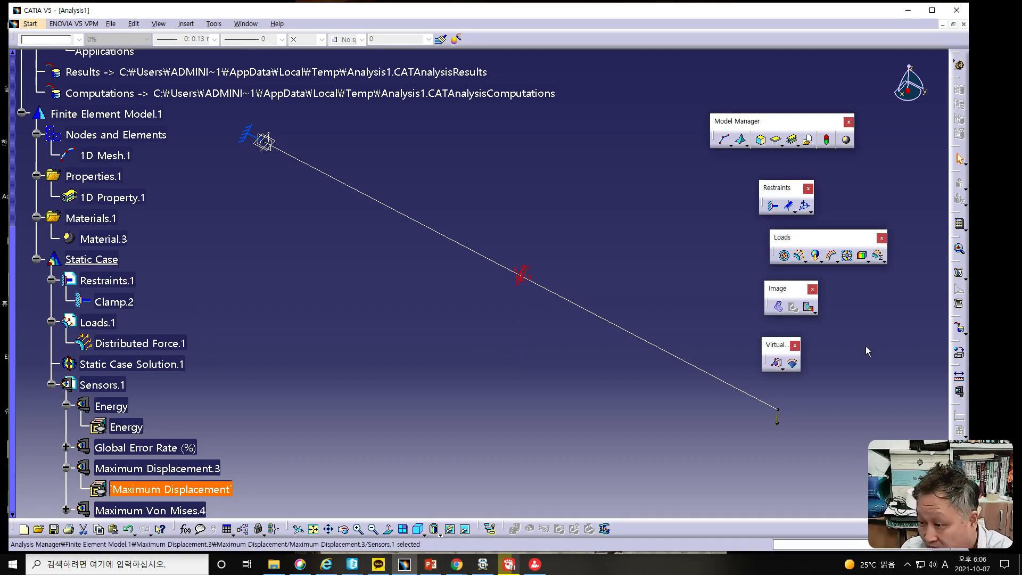
click(778, 307)
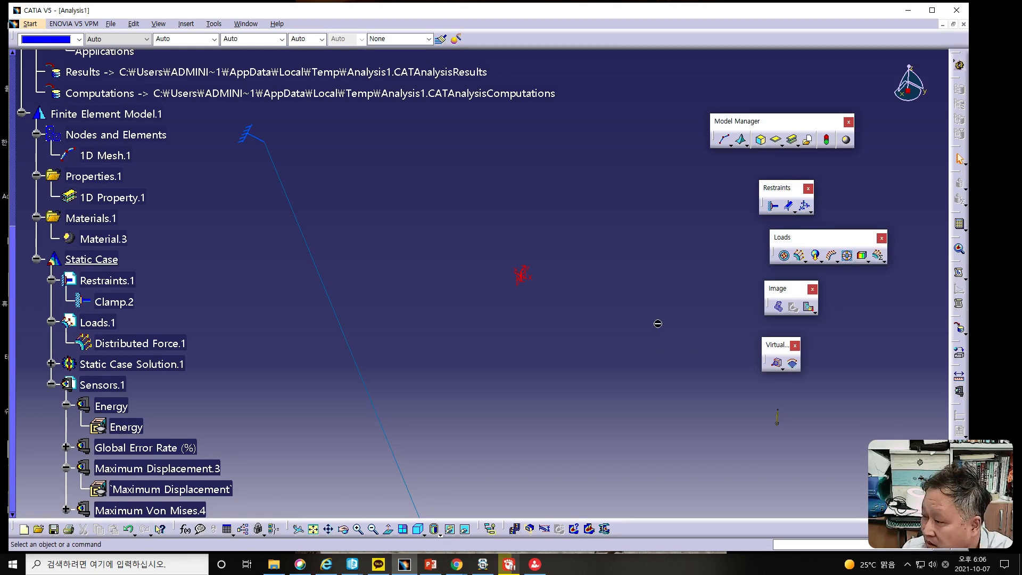
key(alt+Tab)
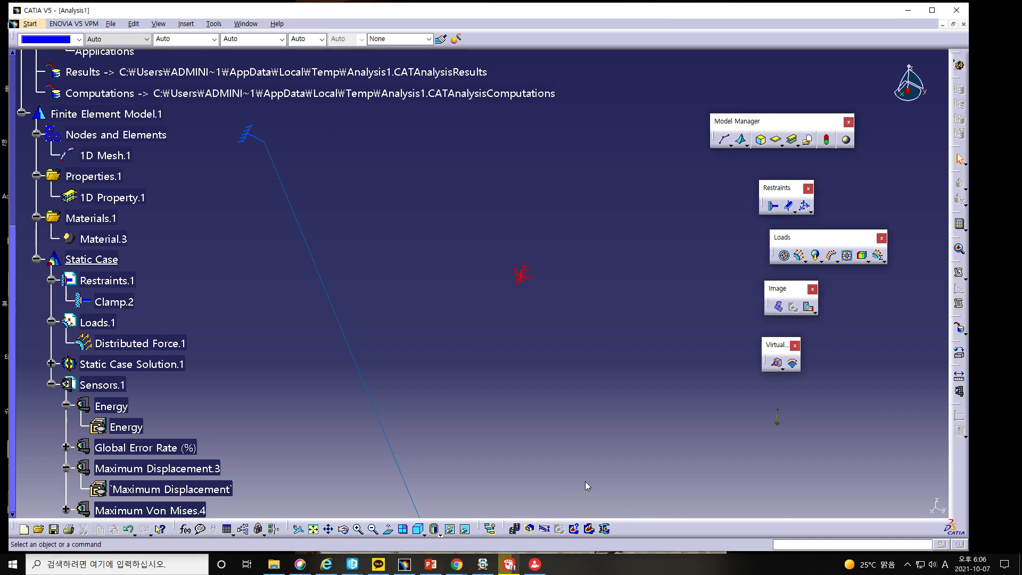
Detach the Analysis Tools commands and set the deformation image's Amplification Magnitude to a scaling factor of 1.
double_click(505, 525)
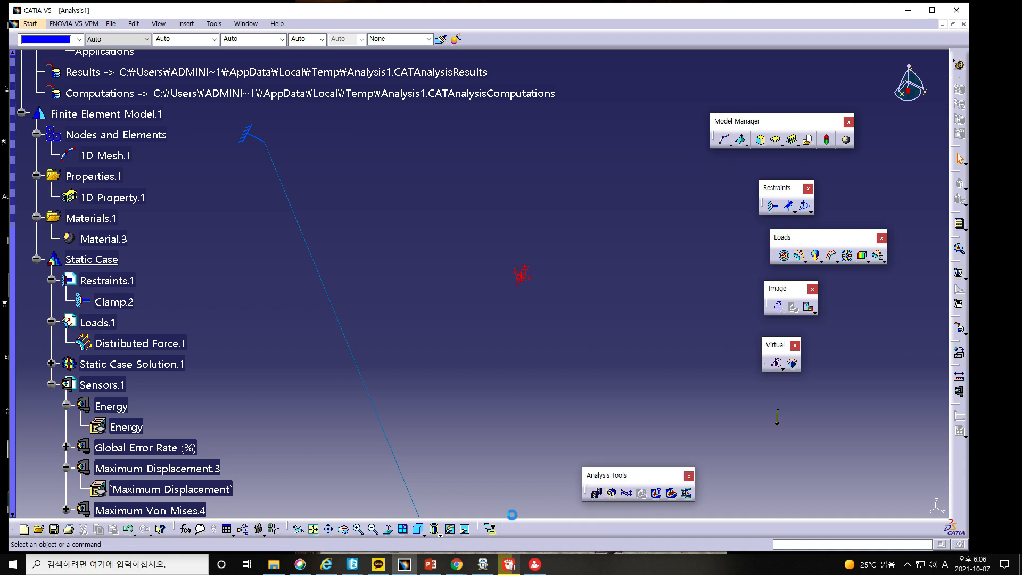
drag(616, 478, 816, 413)
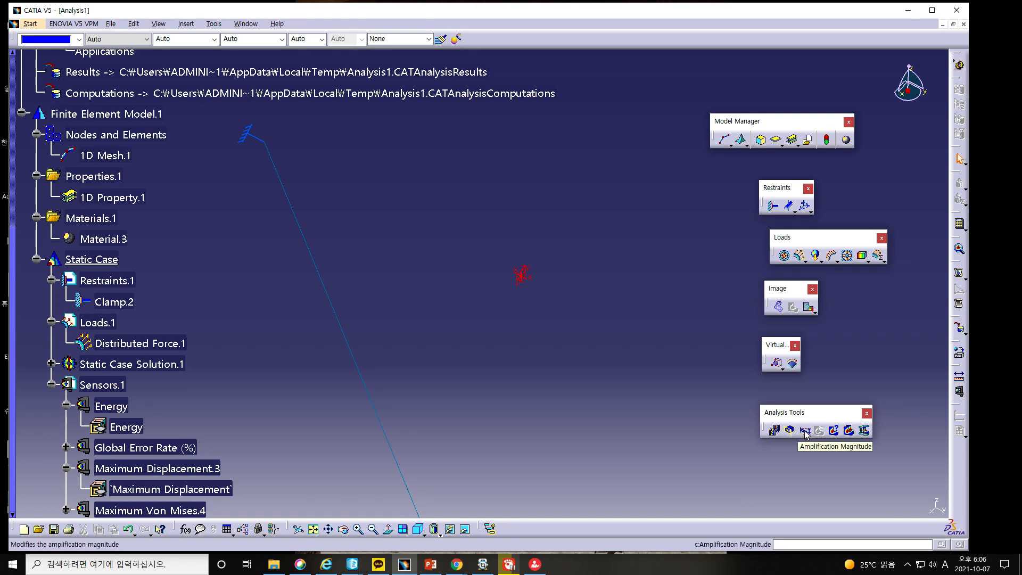
click(805, 432)
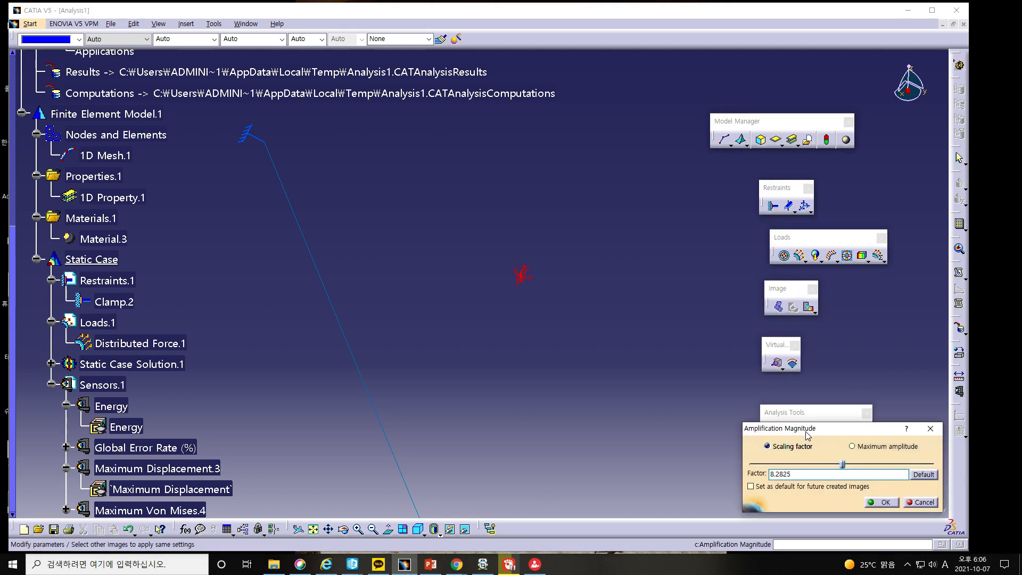
drag(806, 433, 585, 379)
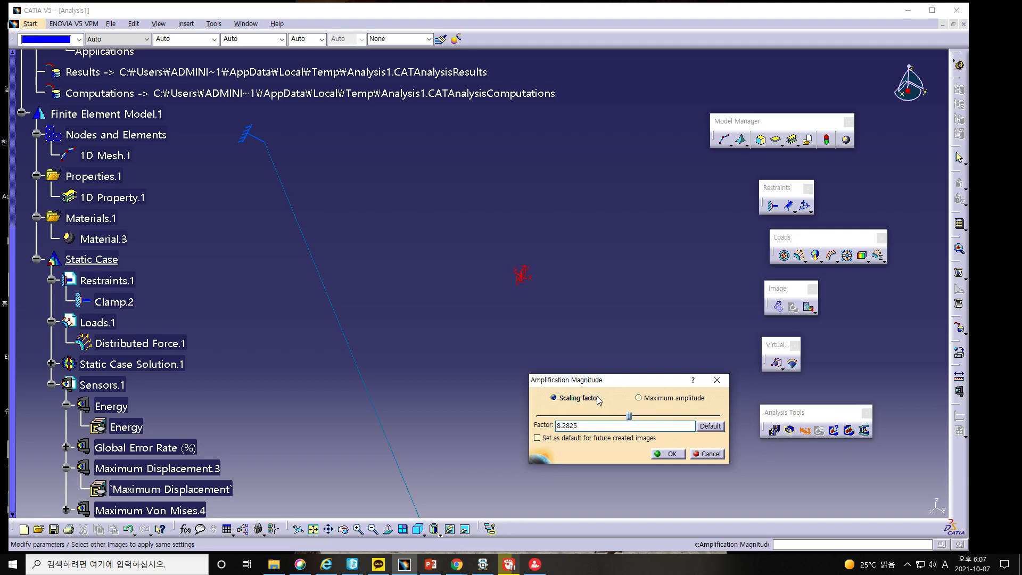
drag(595, 425, 510, 424)
text(1)
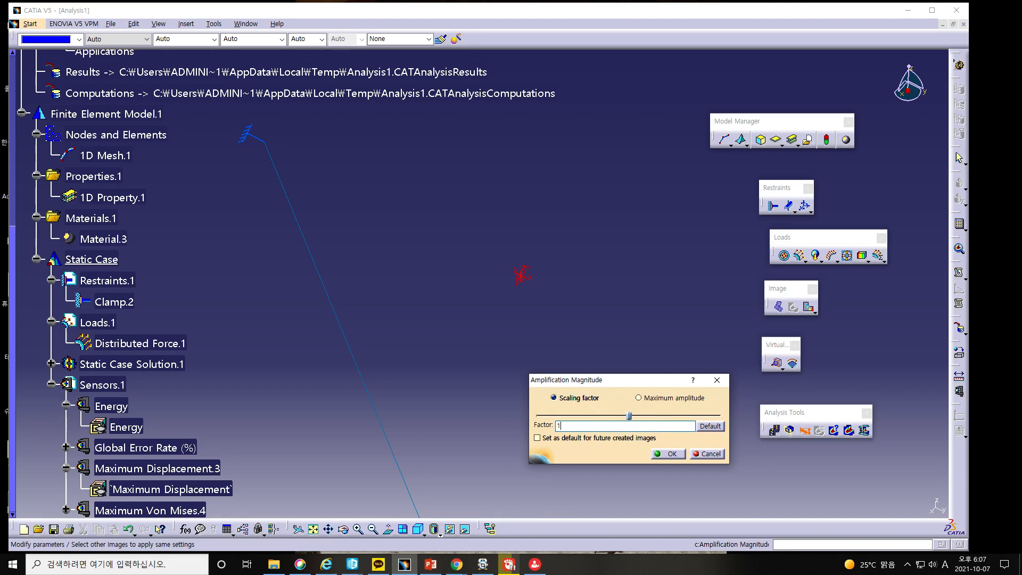
click(671, 455)
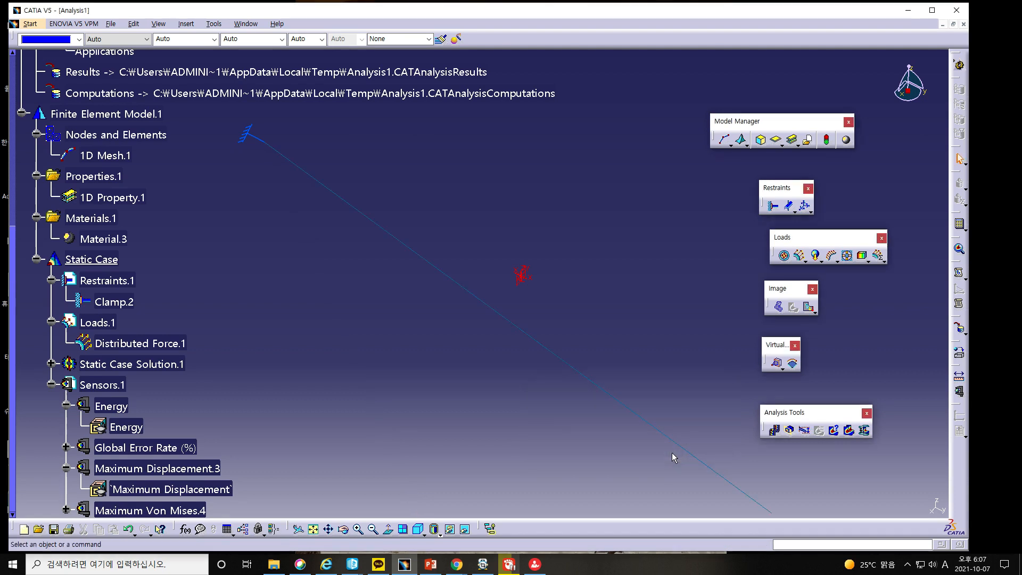
Start the animation of the beam's deformation image.
middle_drag(628, 444, 562, 387)
key(alt+Tab)
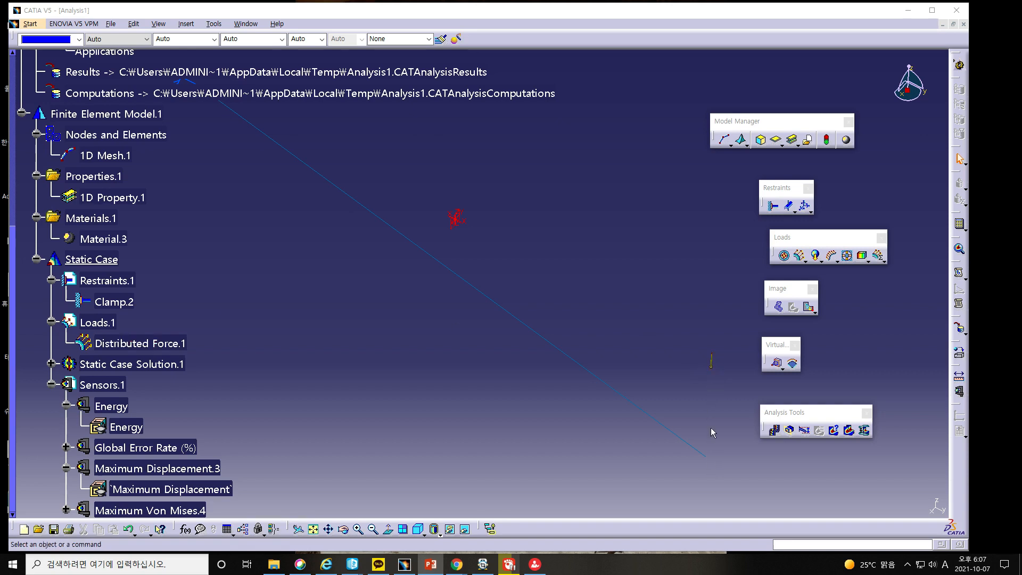
click(775, 432)
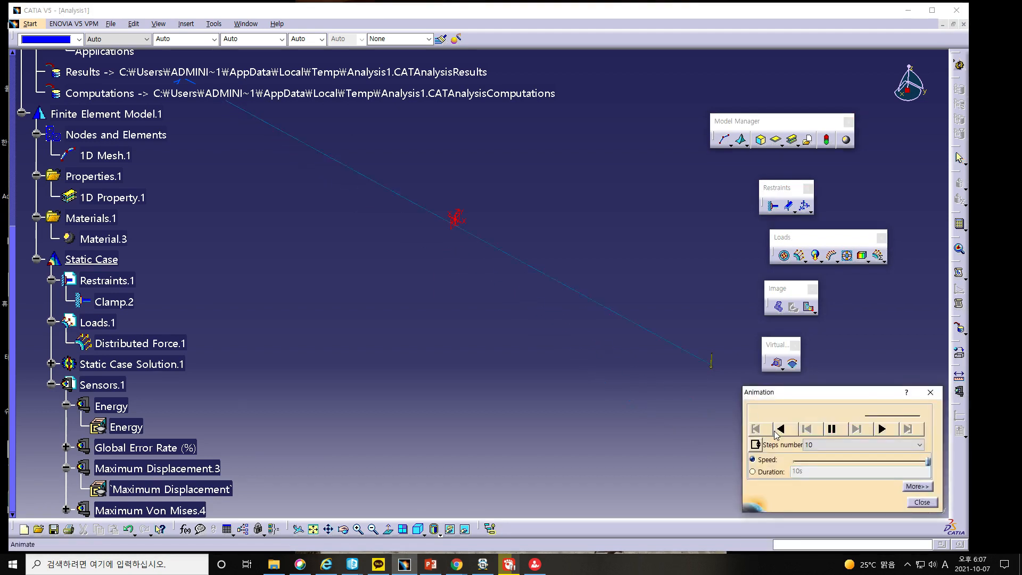
Slow the running deformation animation by reducing its speed to about 60% of the speed range.
mouse_move(348, 372)
middle_down()
mouse_move(342, 362)
mouse_move(345, 389)
middle_up()
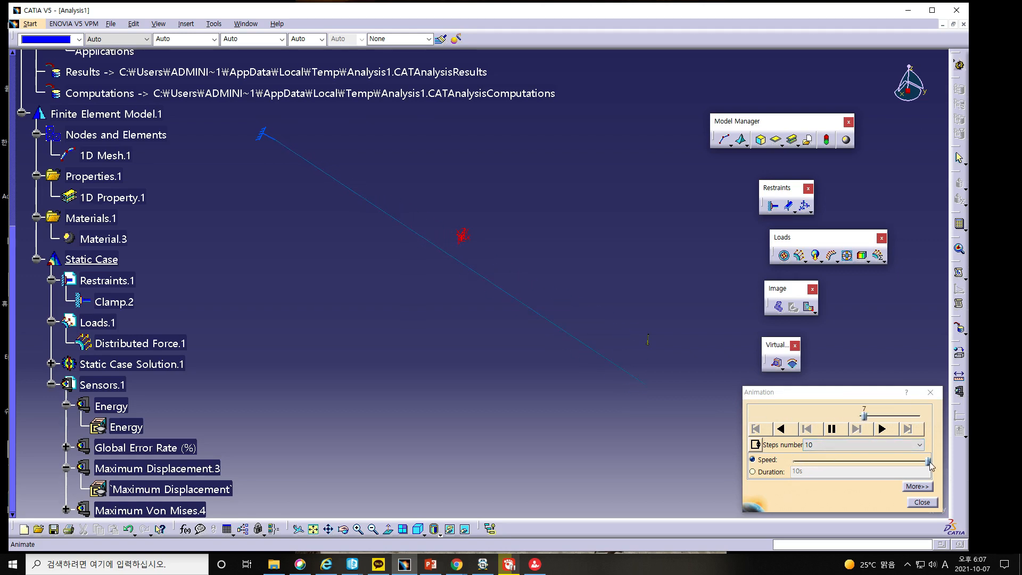
drag(929, 461, 901, 462)
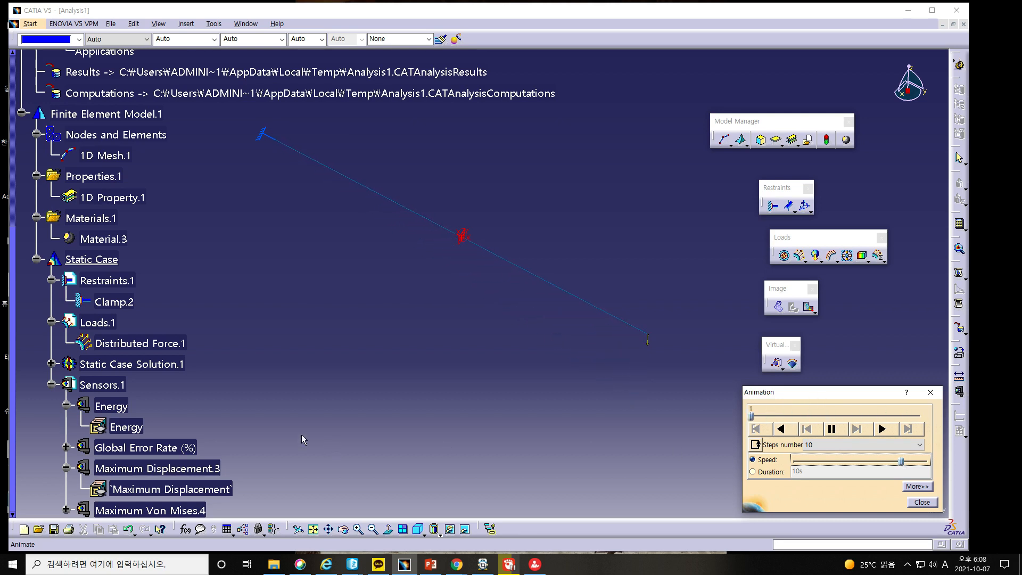
click(0, 406)
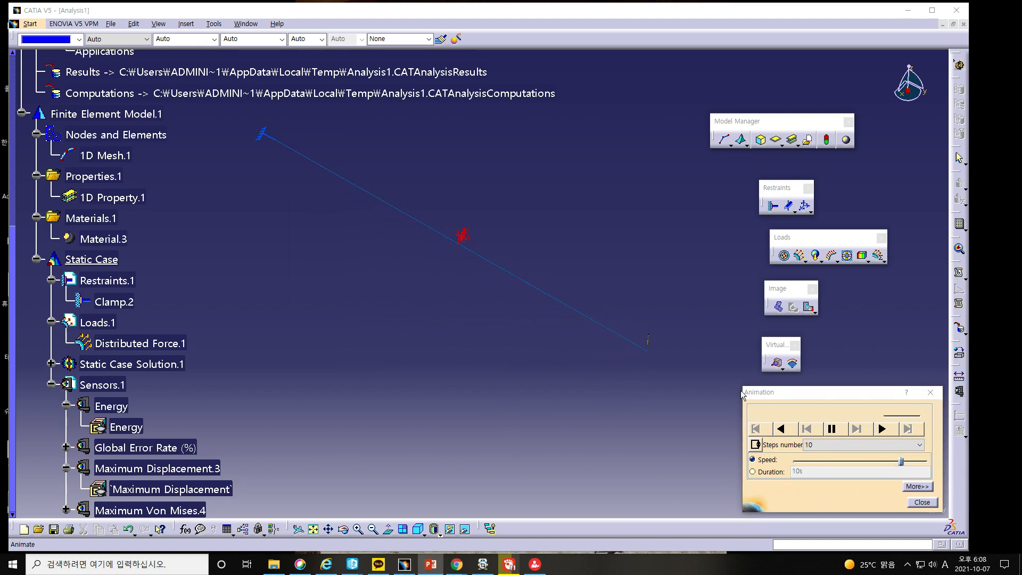
click(899, 462)
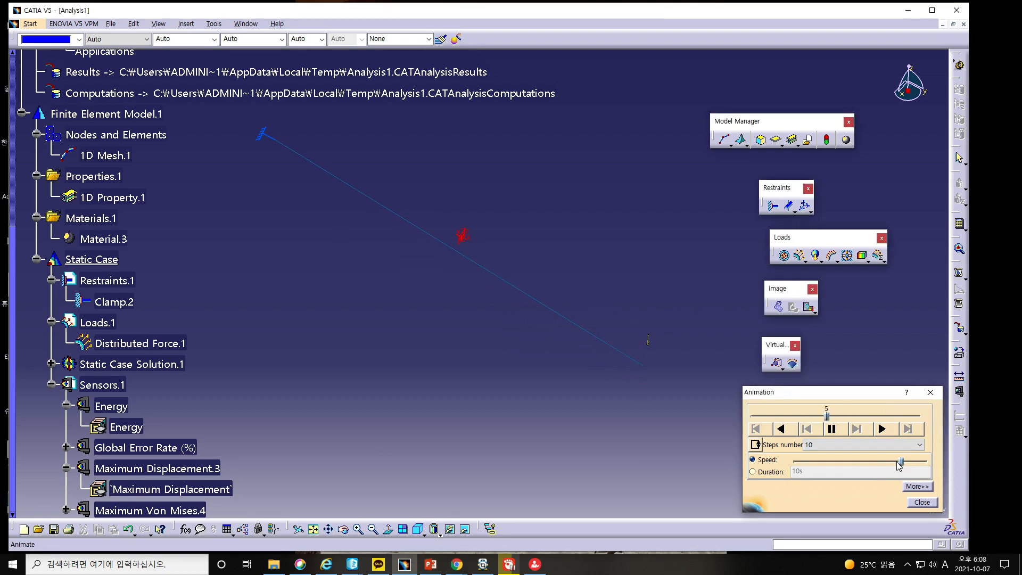
drag(900, 463, 873, 475)
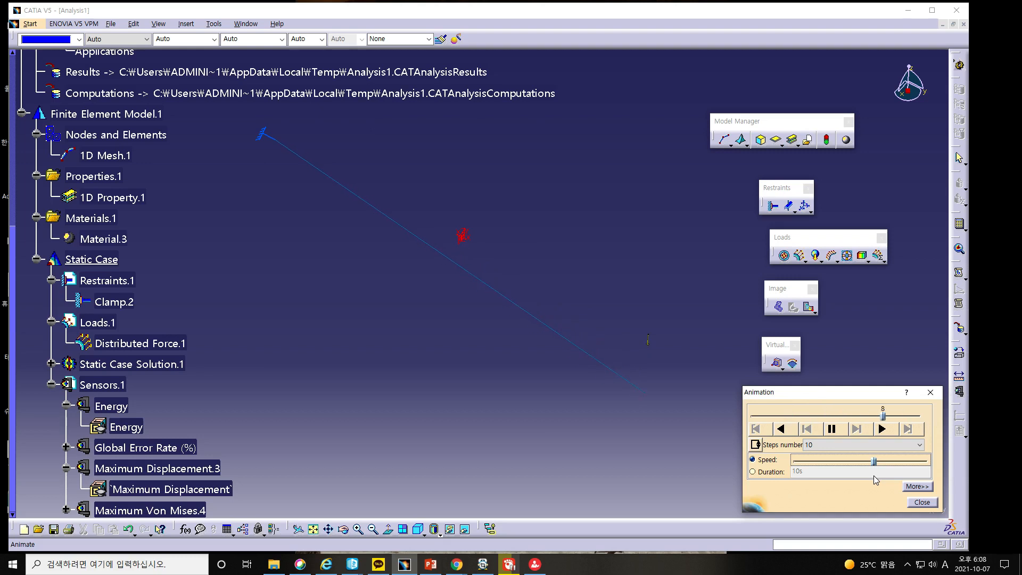
Change the loop mode of the deformation animation, watch it play, and close the animation.
click(758, 450)
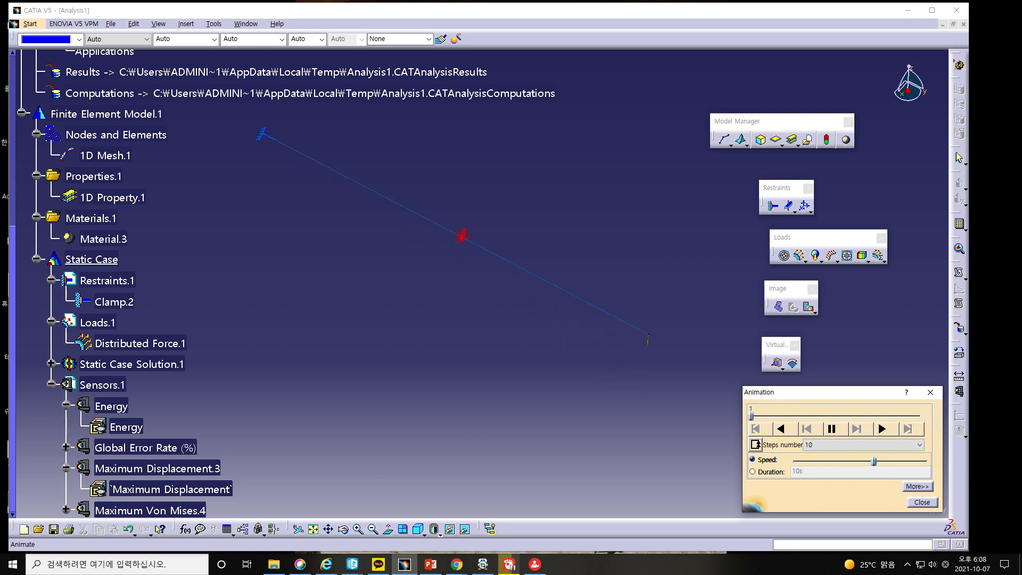
key(alt+Tab)
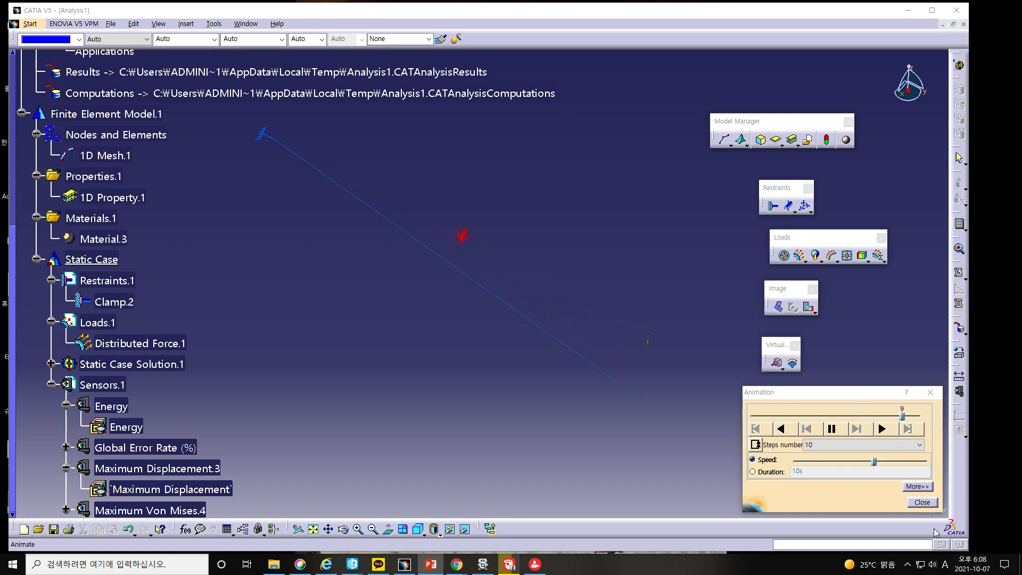
click(921, 502)
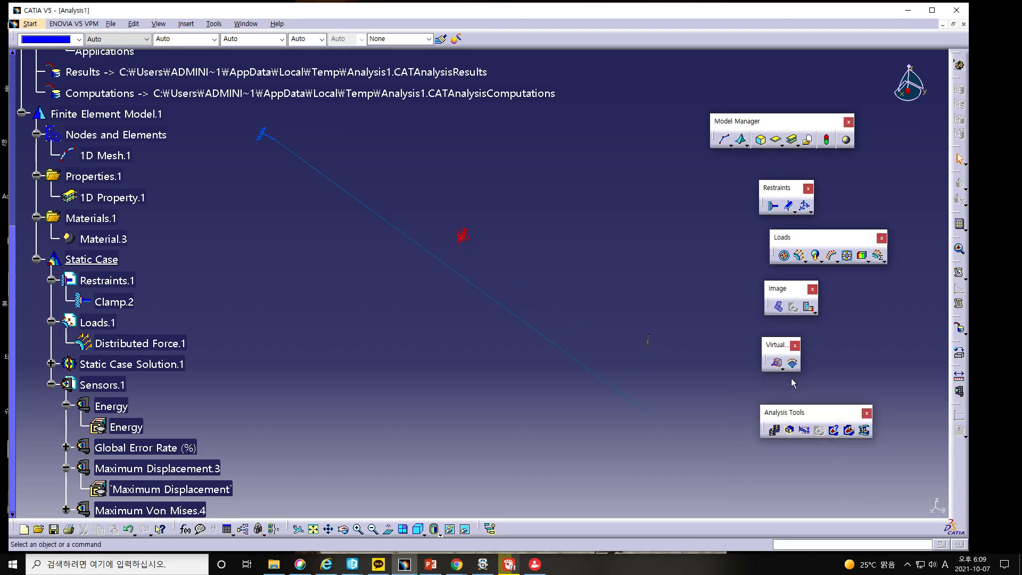
Generate the translational displacement vector image of the beam and preview its animation with 10 steps.
click(808, 309)
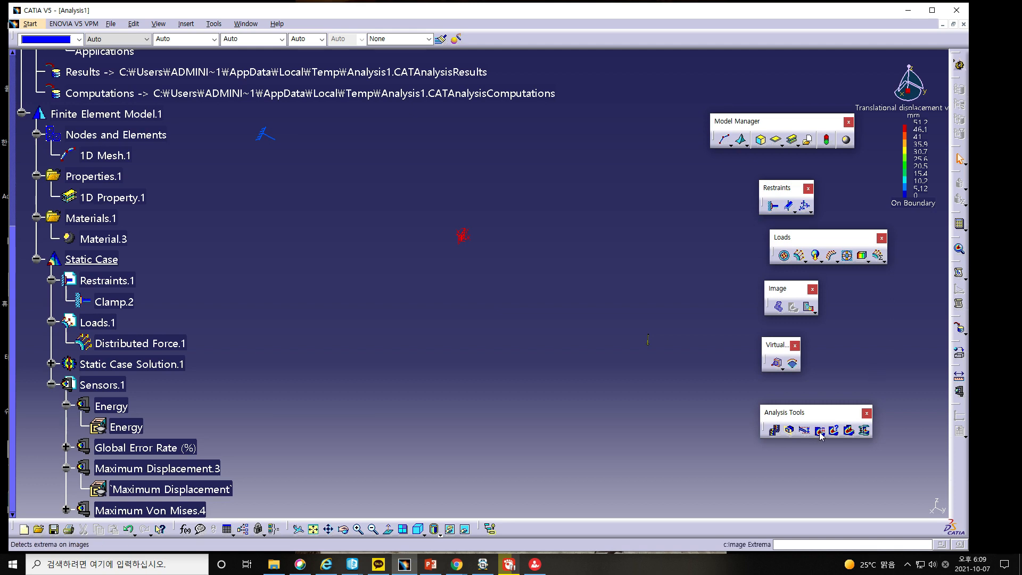
click(774, 430)
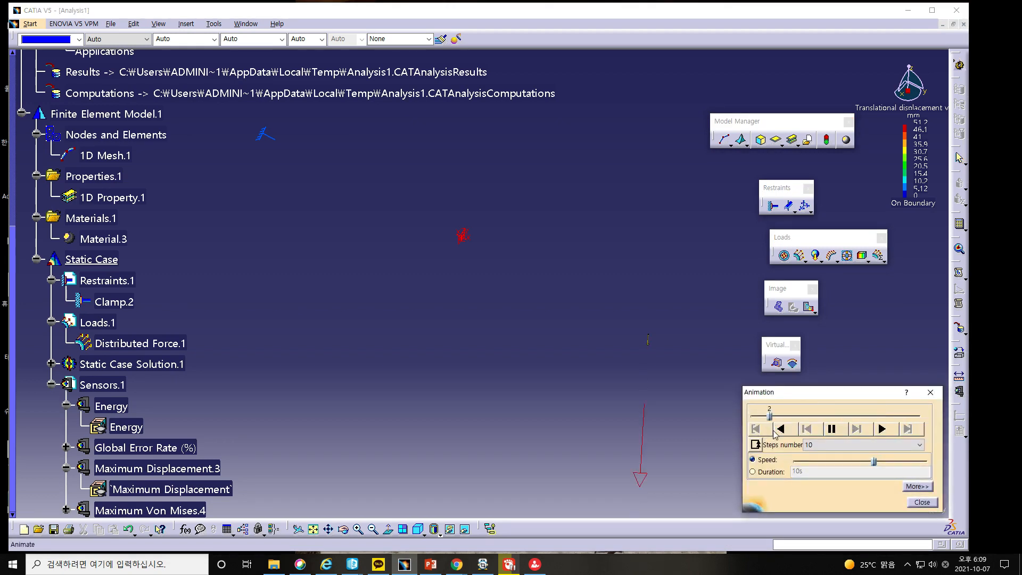
click(820, 444)
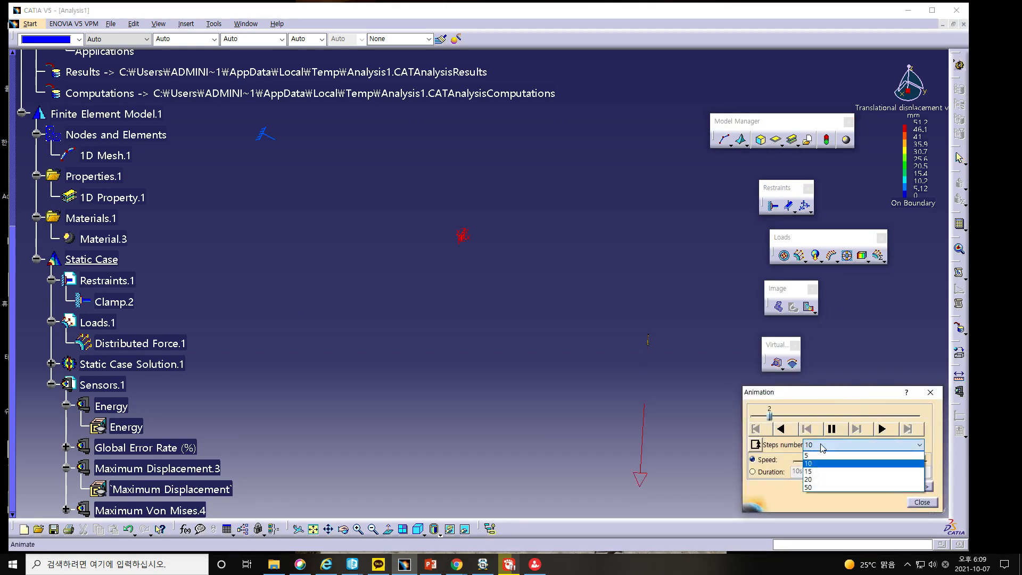
click(821, 446)
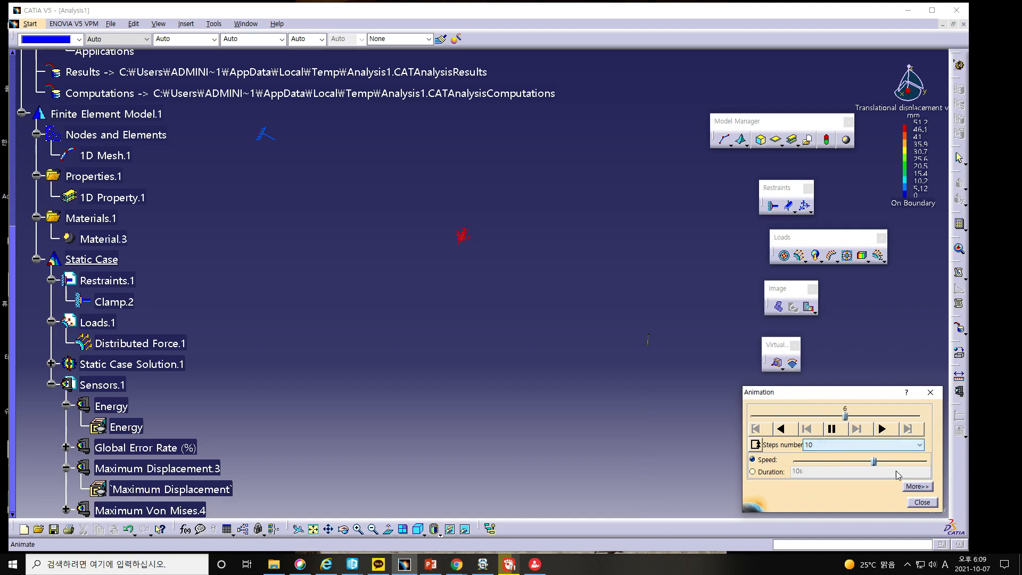
click(922, 503)
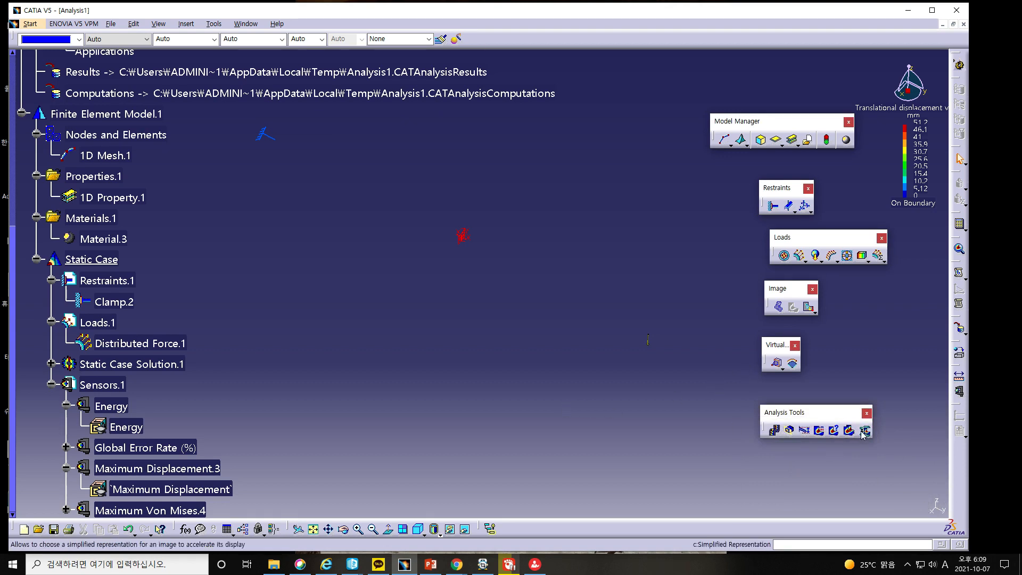
click(815, 313)
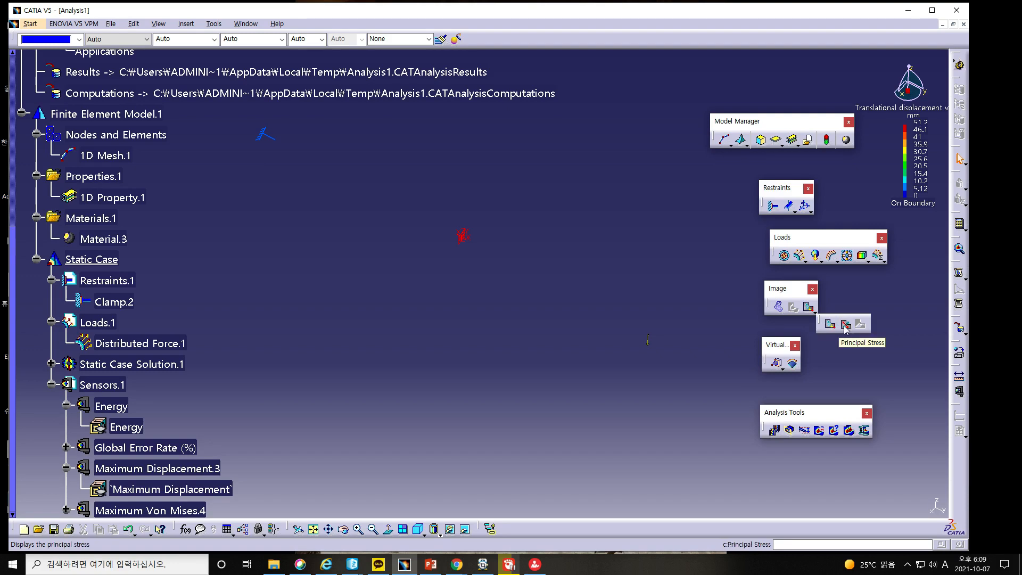
click(790, 326)
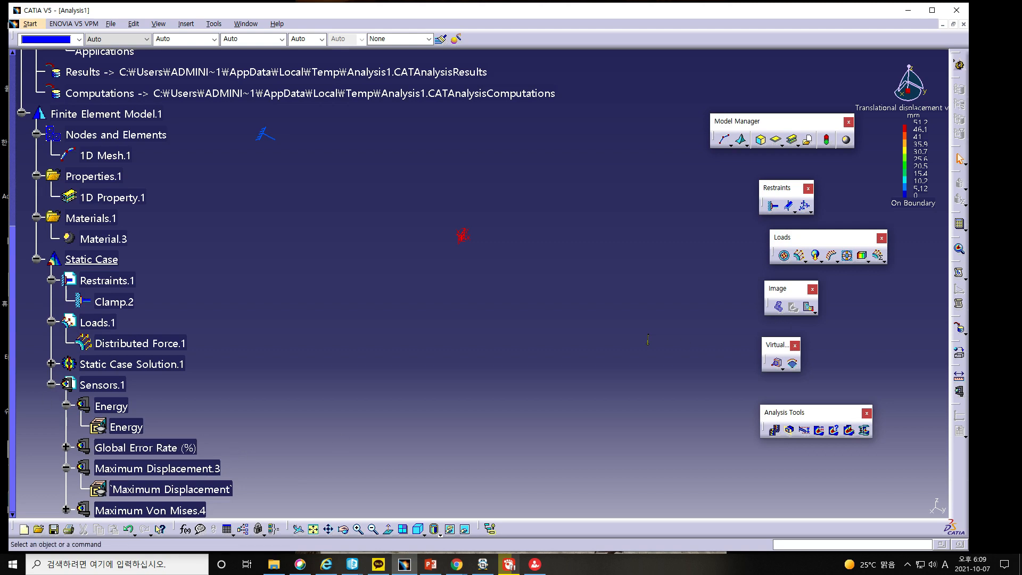
key(alt+Tab)
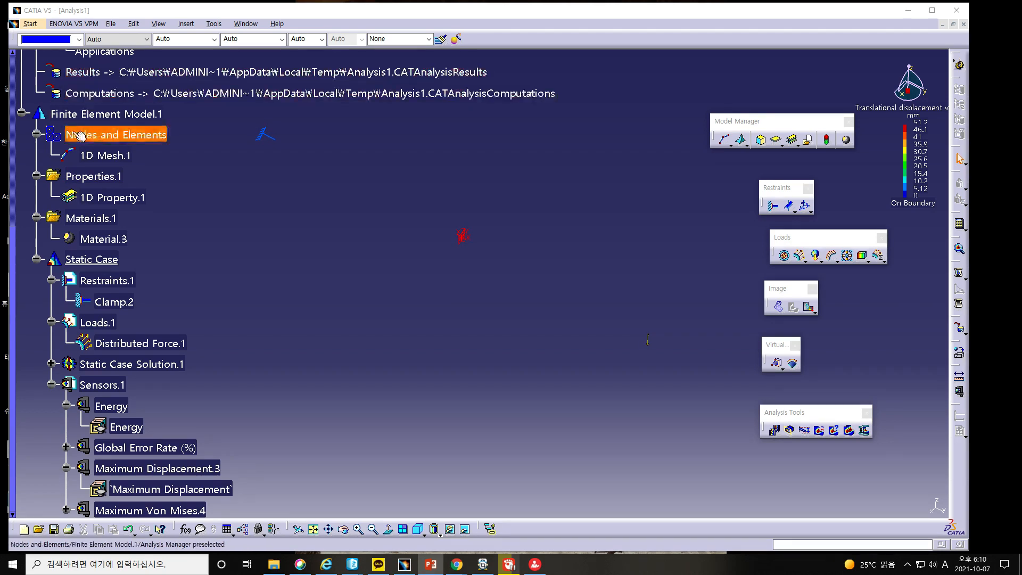
Generate an analysis report titled Analysis1 for the Static Case in the default output directory, without adding created images.
drag(12, 251, 15, 44)
right_click(63, 64)
click(214, 25)
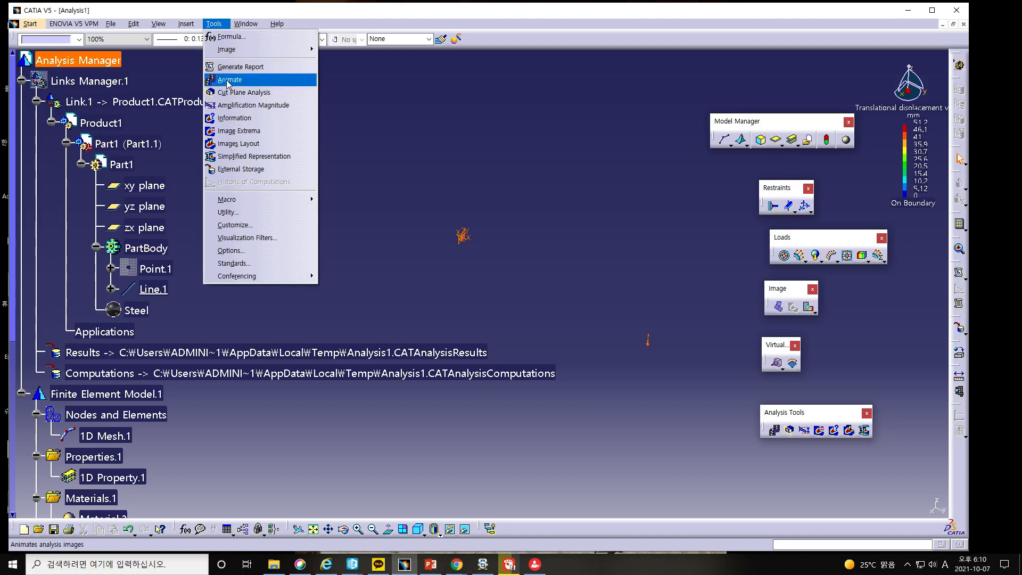
click(240, 67)
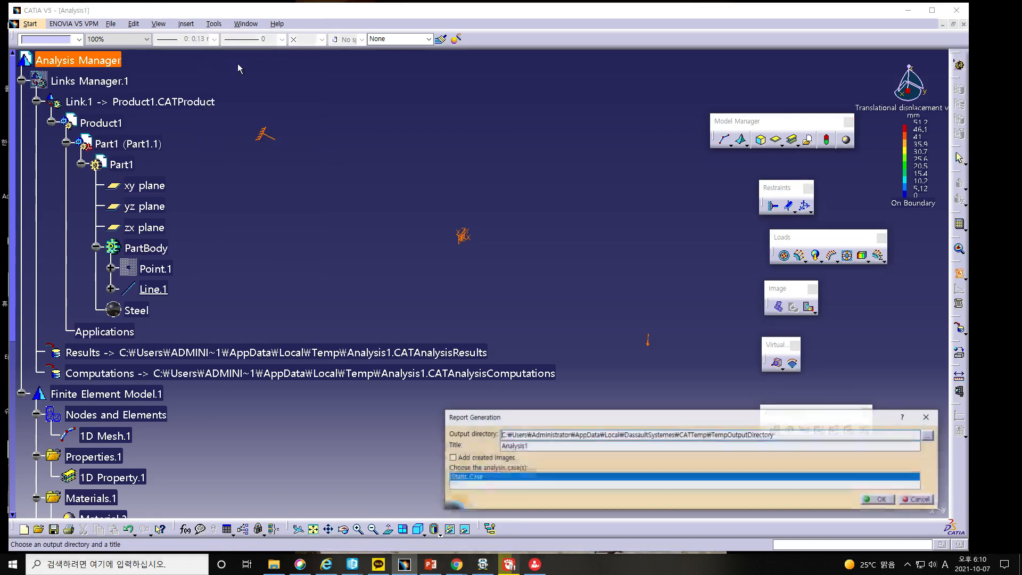
drag(551, 418, 382, 198)
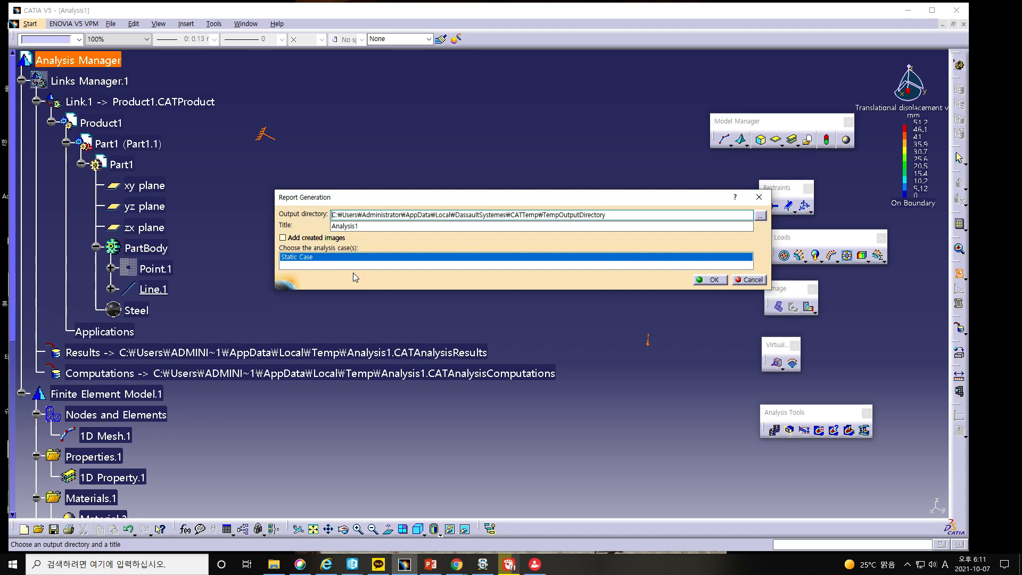
click(712, 279)
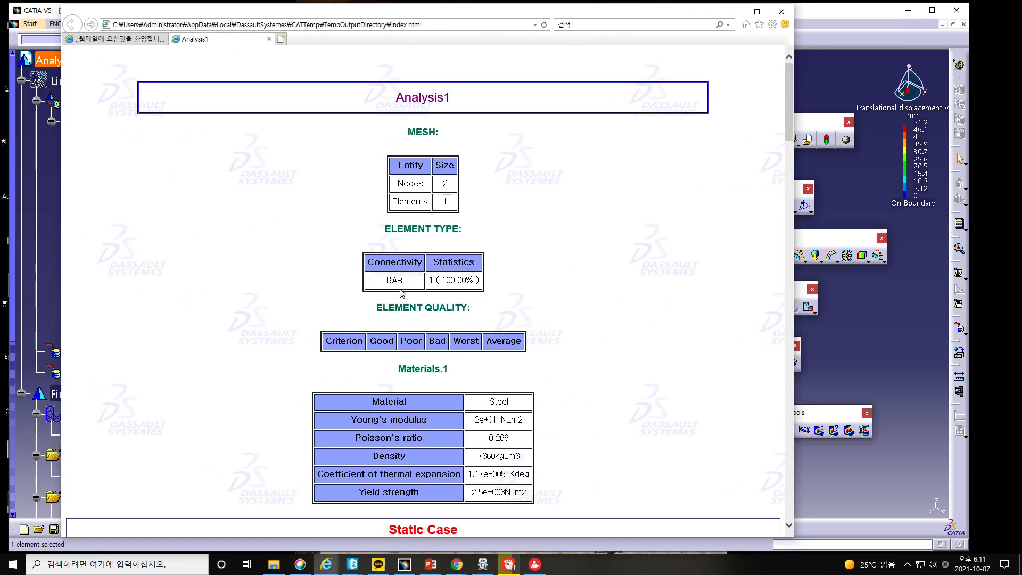
Review the report's mesh, element type, material, boundary condition, restraint, load, stiffness and constraint sections in Internet Explorer.
click(430, 564)
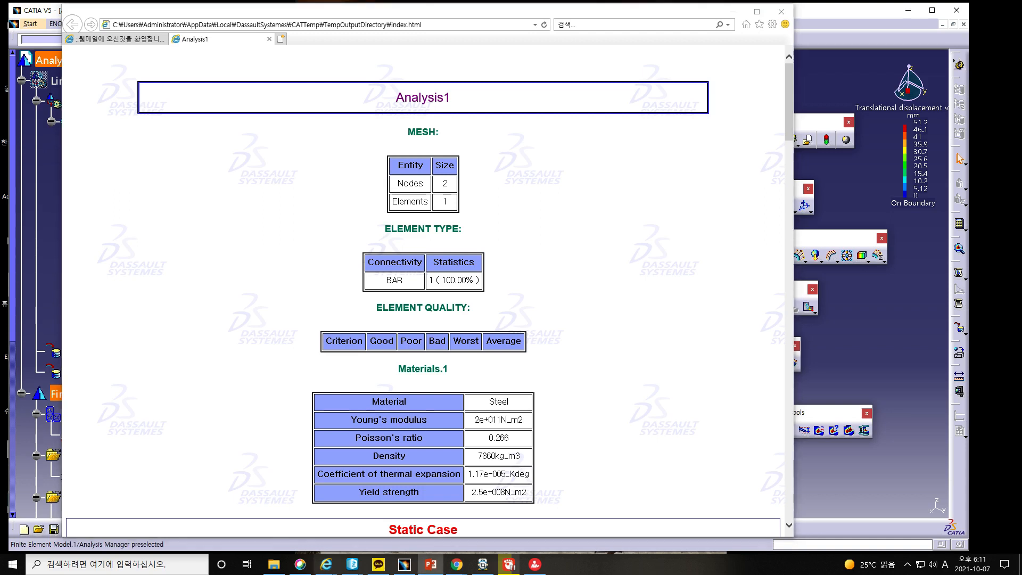
click(292, 254)
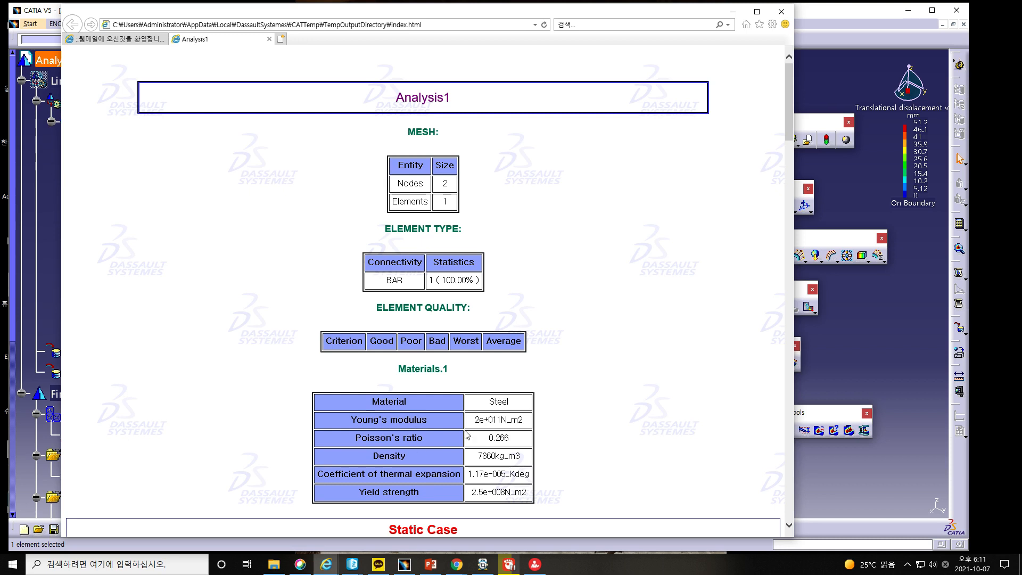
scroll(521, 447, down, 4)
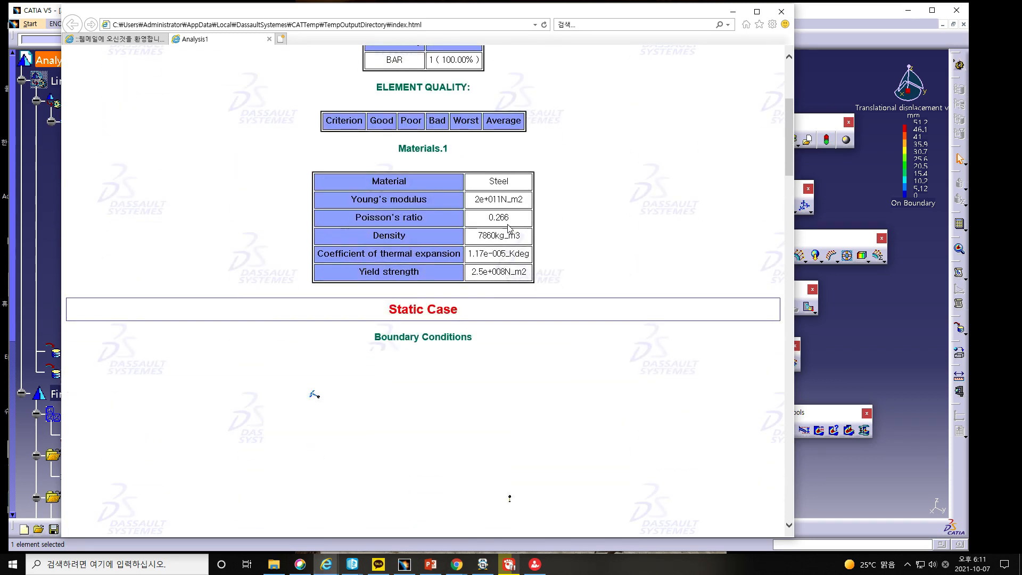
scroll(511, 319, down, 1)
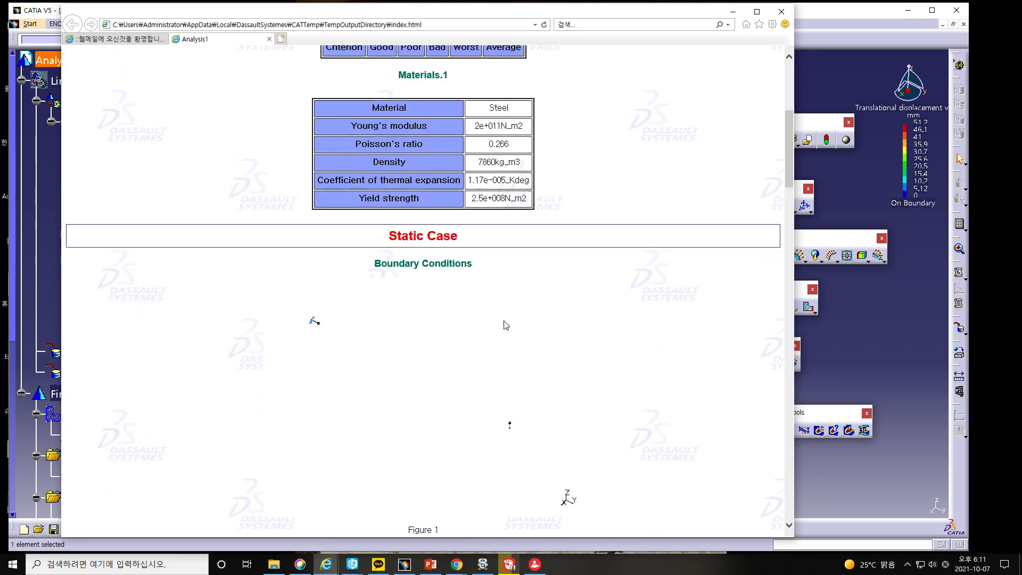
scroll(507, 324, down, 1)
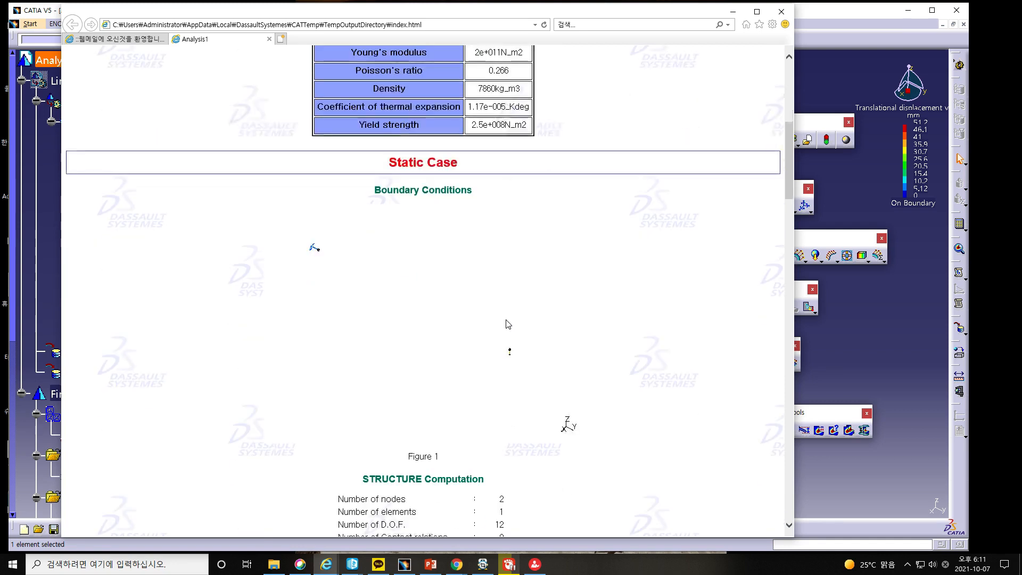
scroll(508, 324, down, 5)
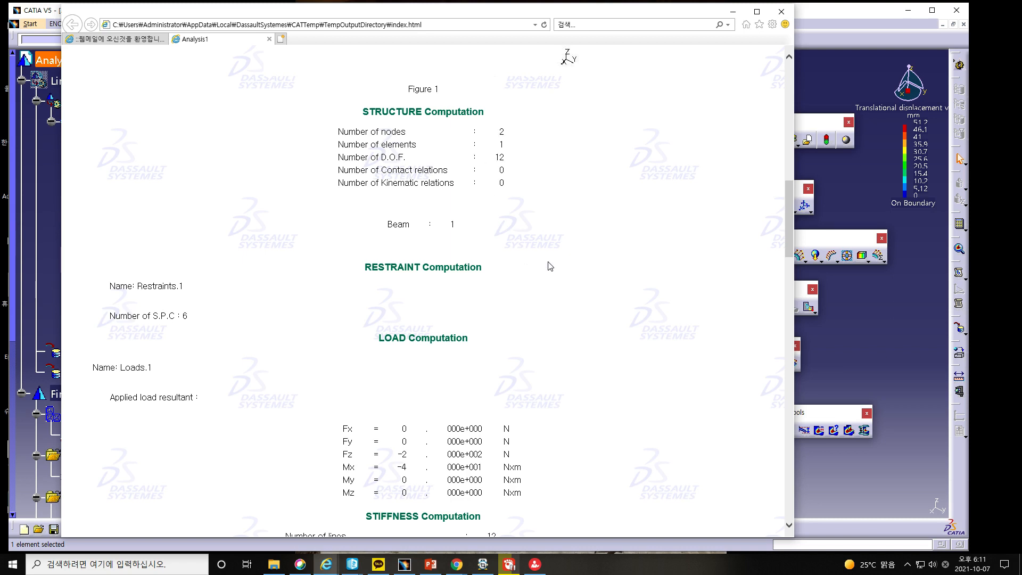
scroll(549, 266, down, 3)
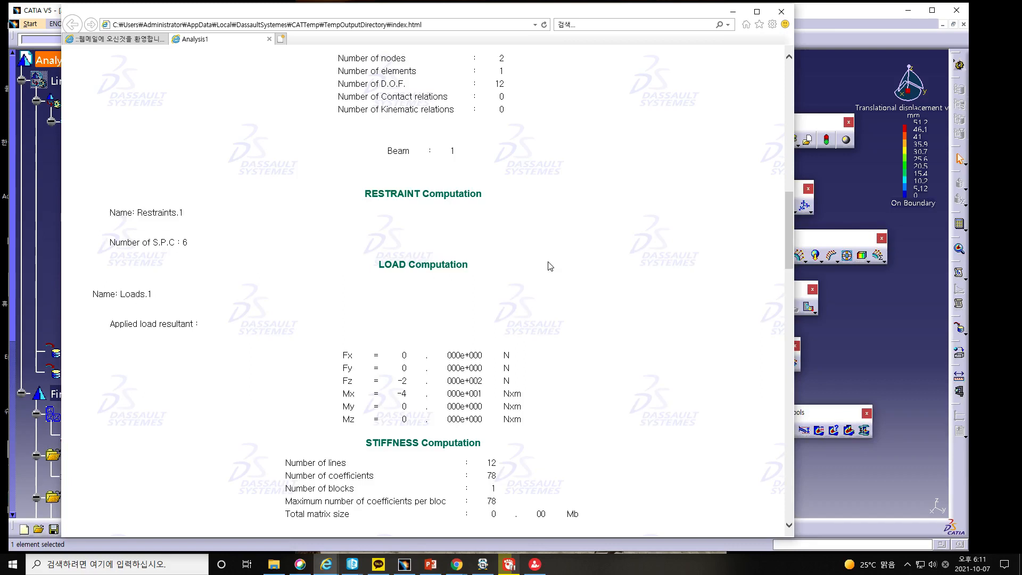
scroll(549, 266, down, 8)
scroll(550, 267, down, 3)
scroll(550, 266, down, 9)
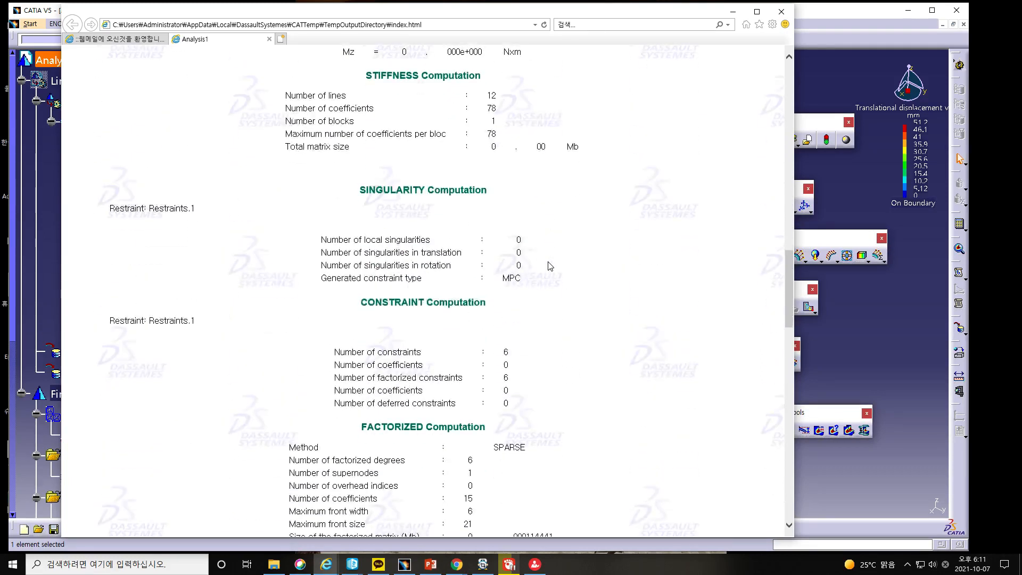
Review the report's factorization, pivot, equilibrium and deformed mesh sections, and view the Generating Analysis Results Report slide in PowerPoint.
scroll(550, 266, down, 9)
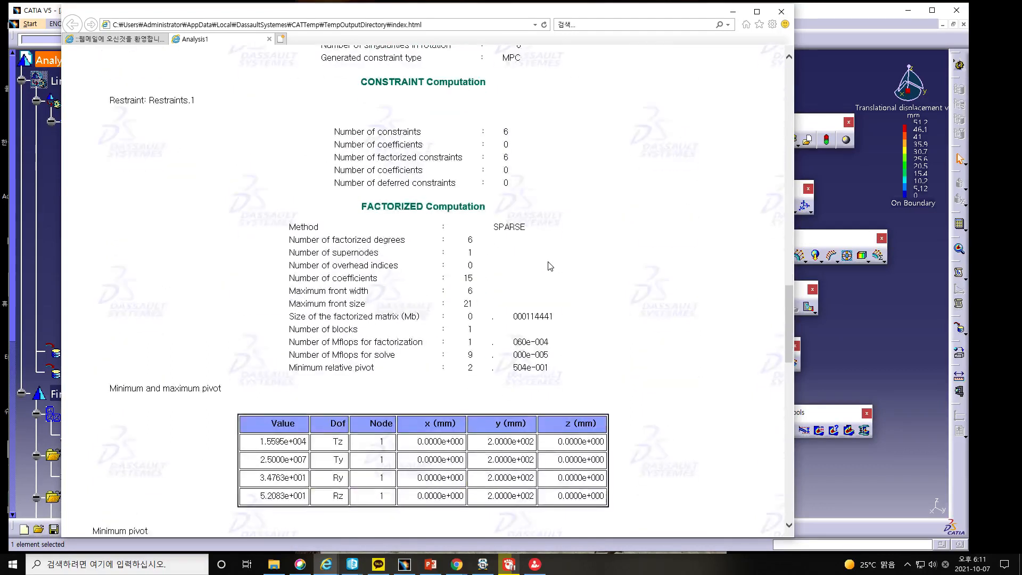
scroll(549, 261, down, 6)
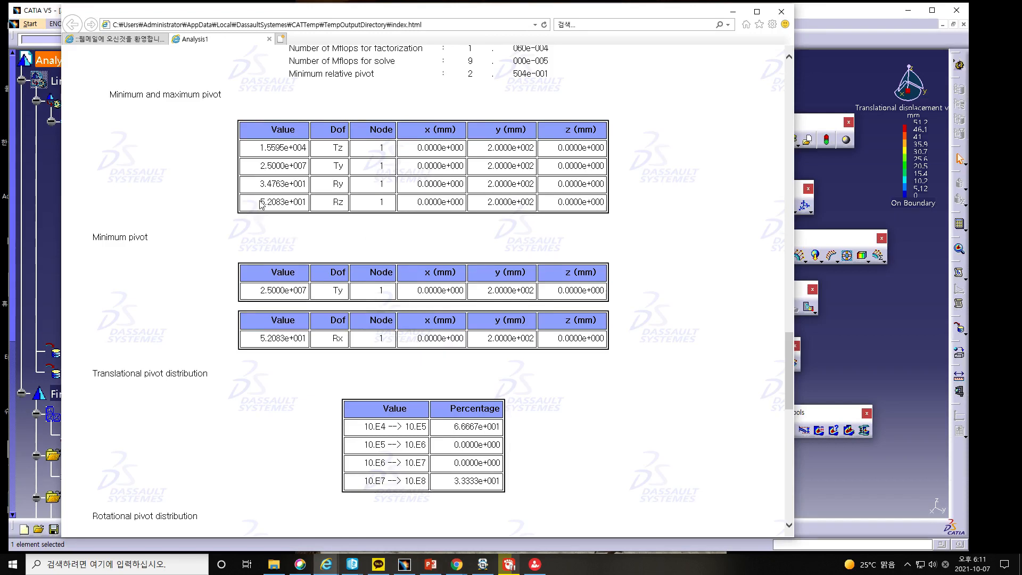
scroll(474, 235, down, 9)
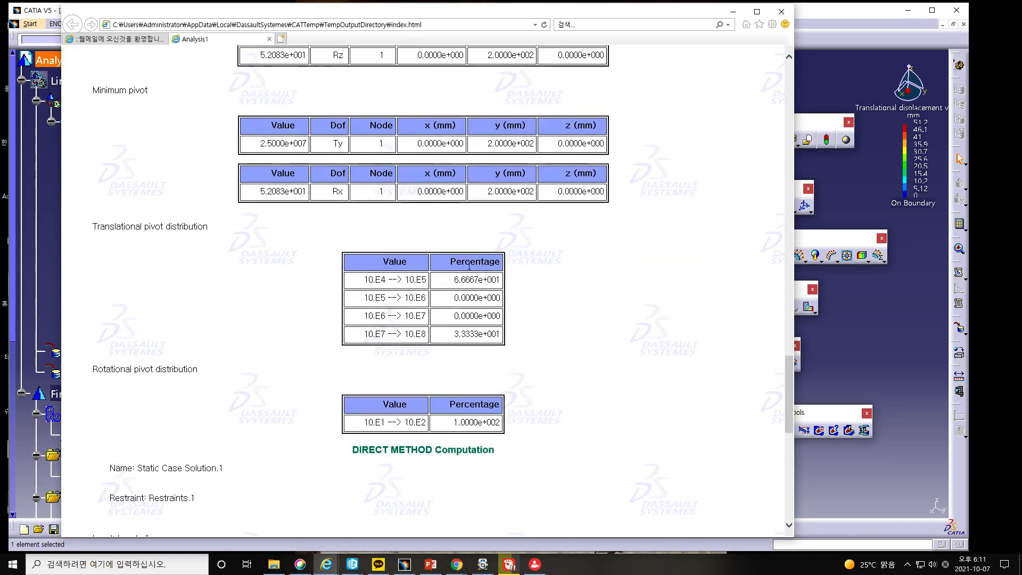
scroll(587, 303, down, 17)
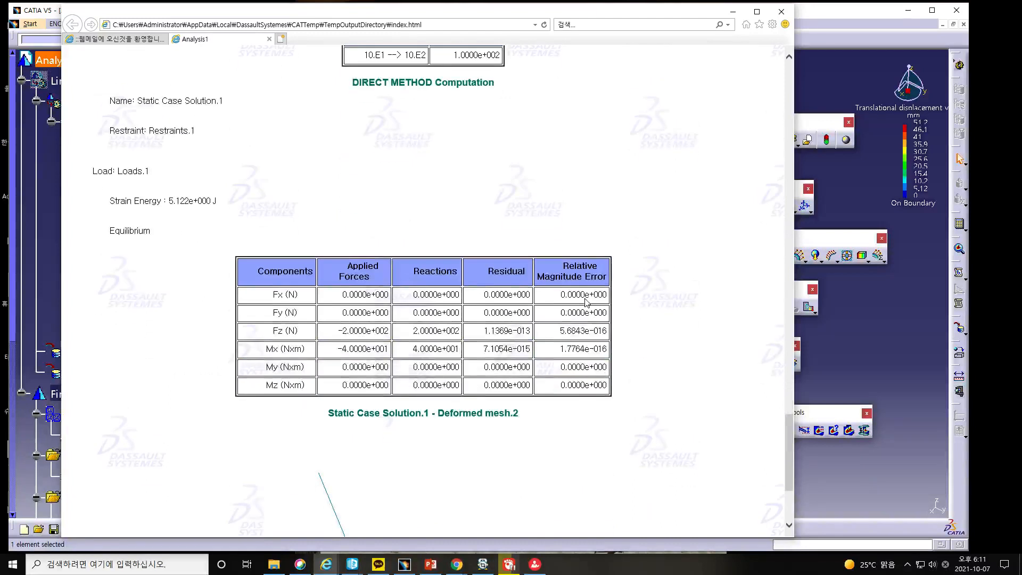
scroll(586, 299, down, 1)
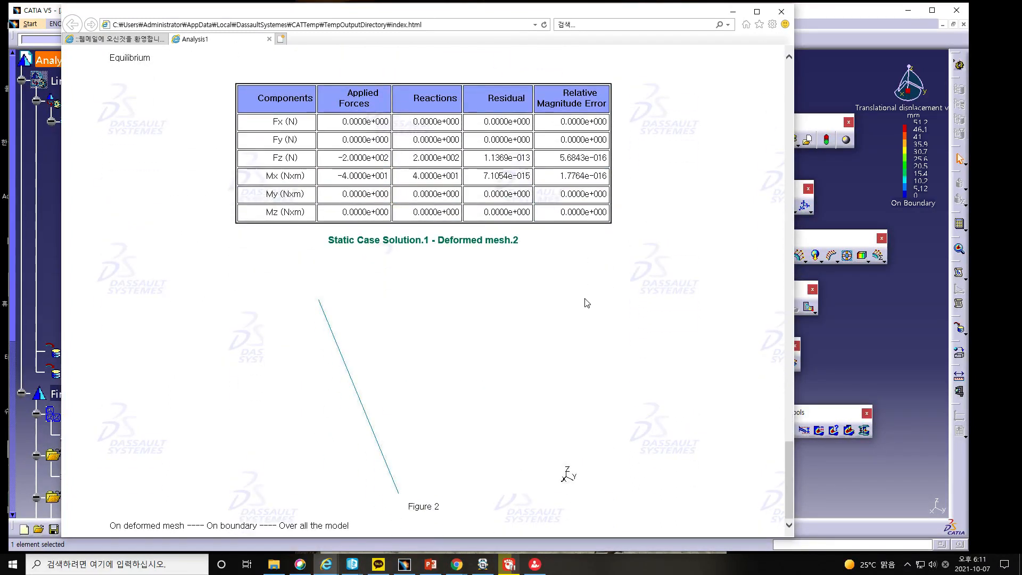
scroll(587, 302, up, 6)
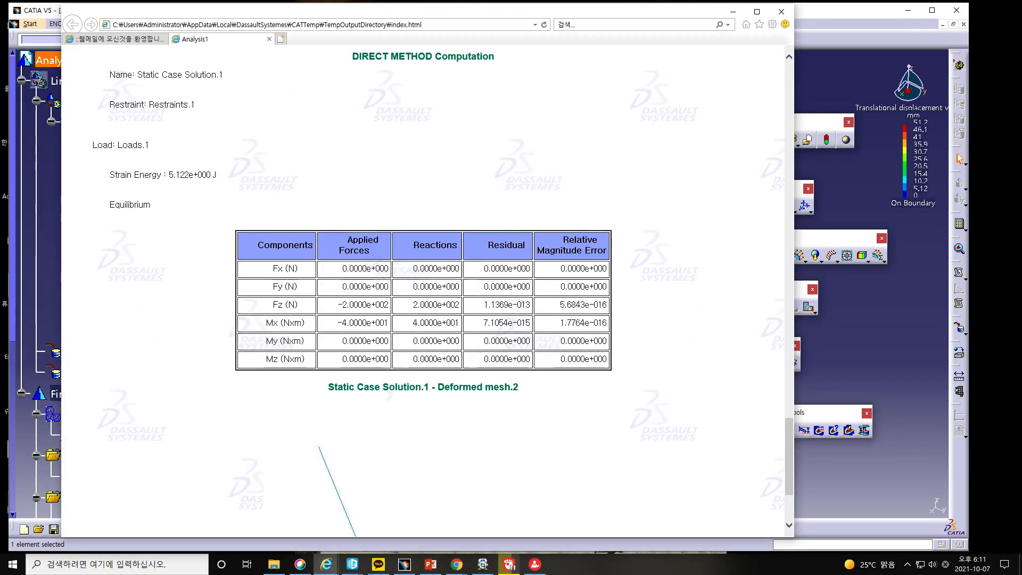
drag(0, 29, 657, 13)
scroll(785, 321, down, 1)
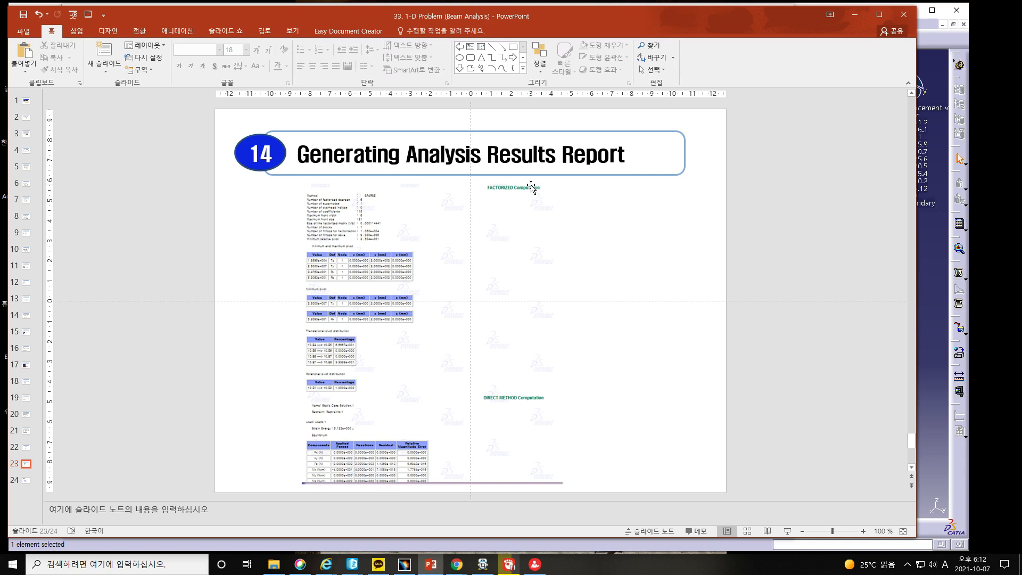
Go to the Summary slide and ignore all spelling flags for the word "Mesher" in the list.
scroll(457, 352, down, 1)
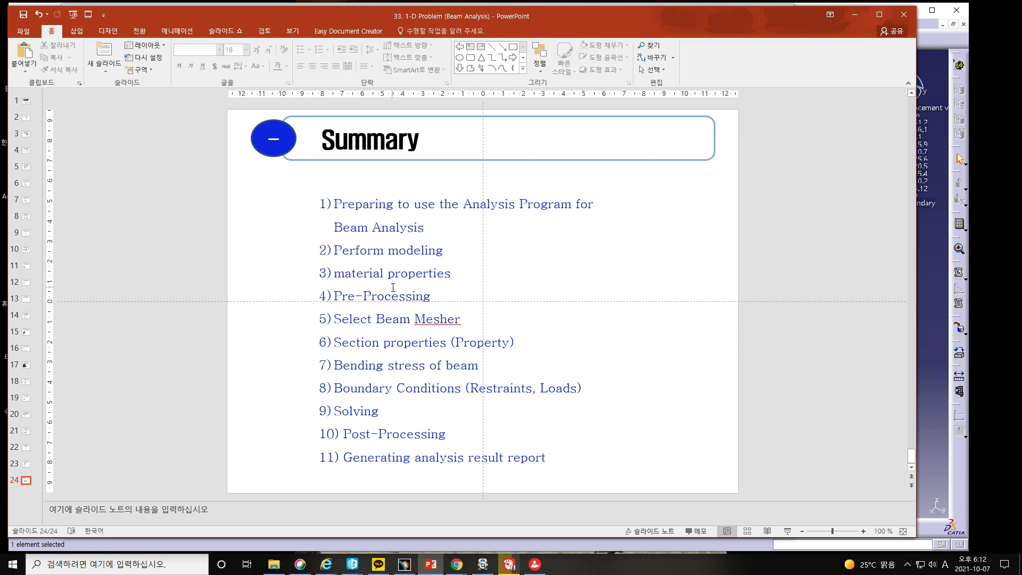
right_click(438, 319)
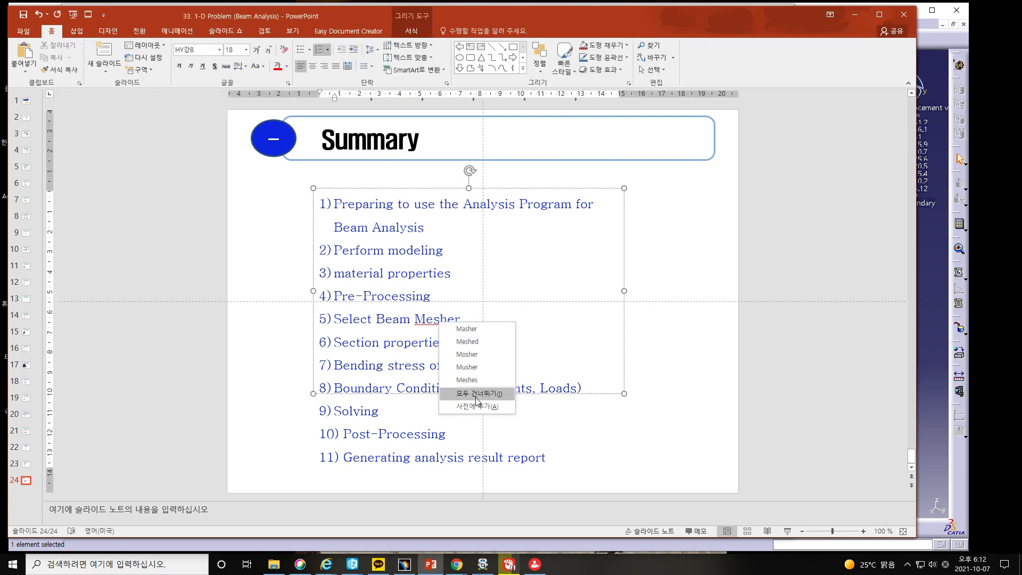
click(476, 395)
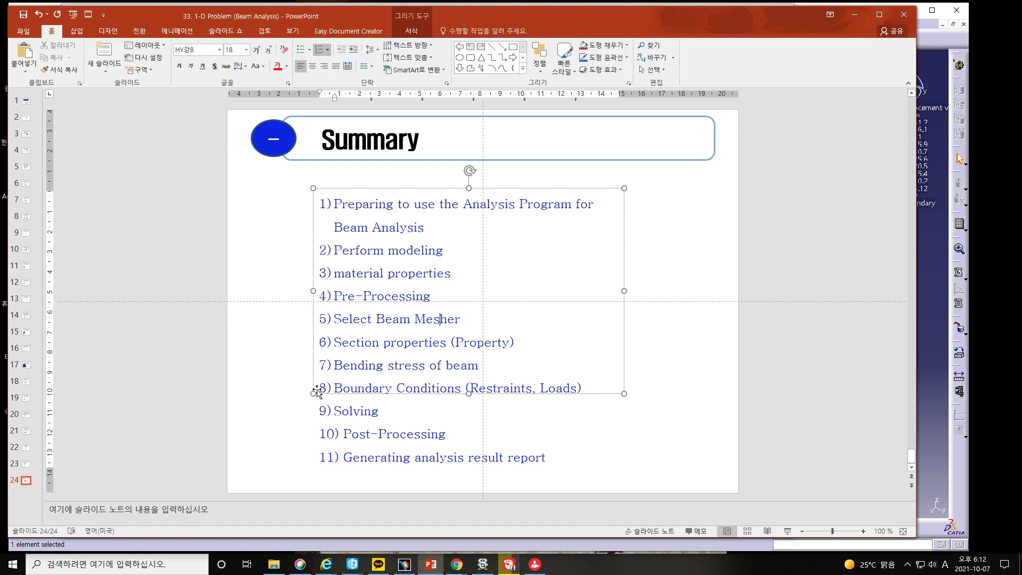
click(245, 391)
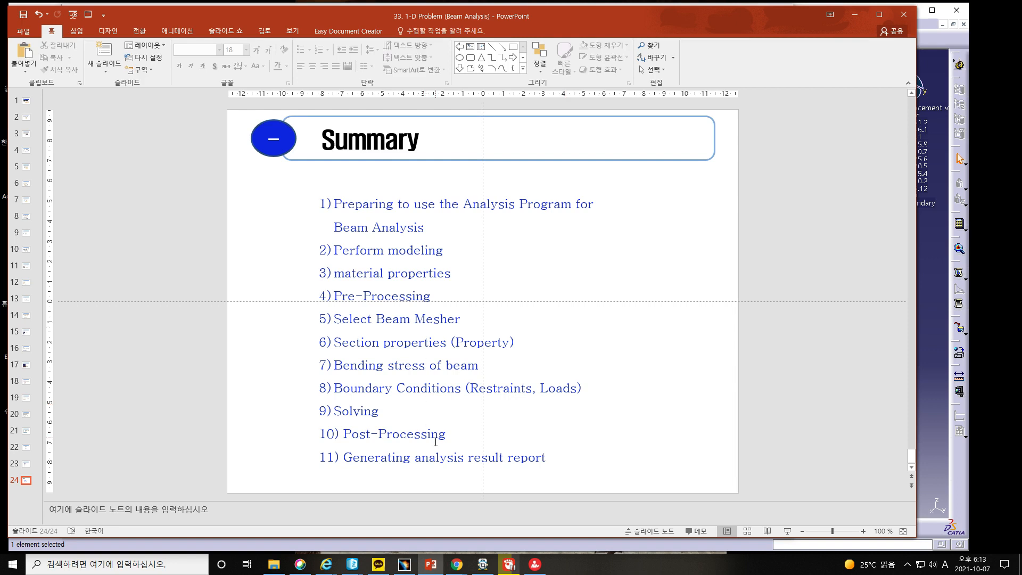
Move the presentation window out of the way and close all Internet Explorer tabs to return to the CATIA analysis.
drag(488, 18, 0, 16)
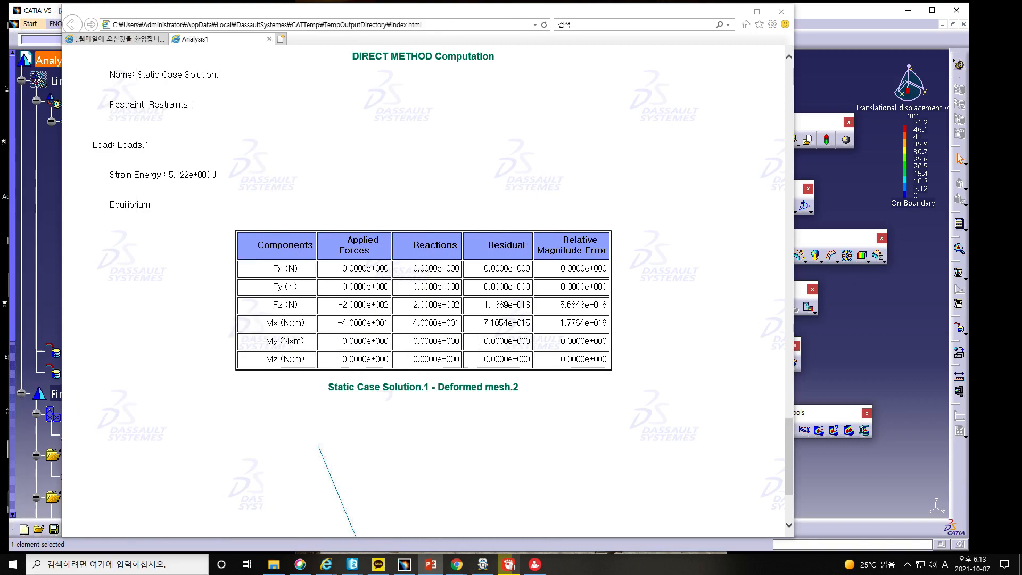
click(779, 15)
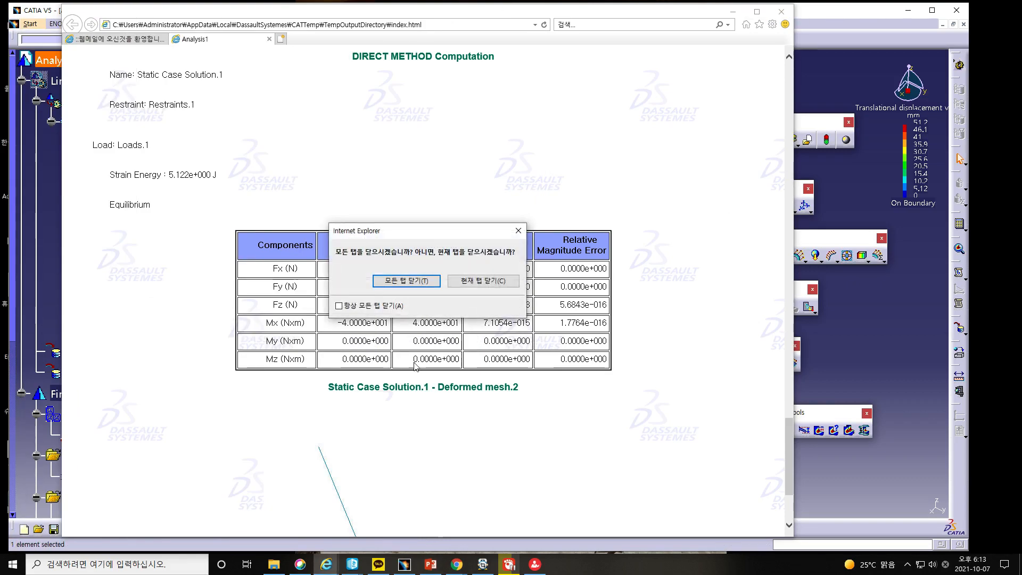
click(417, 283)
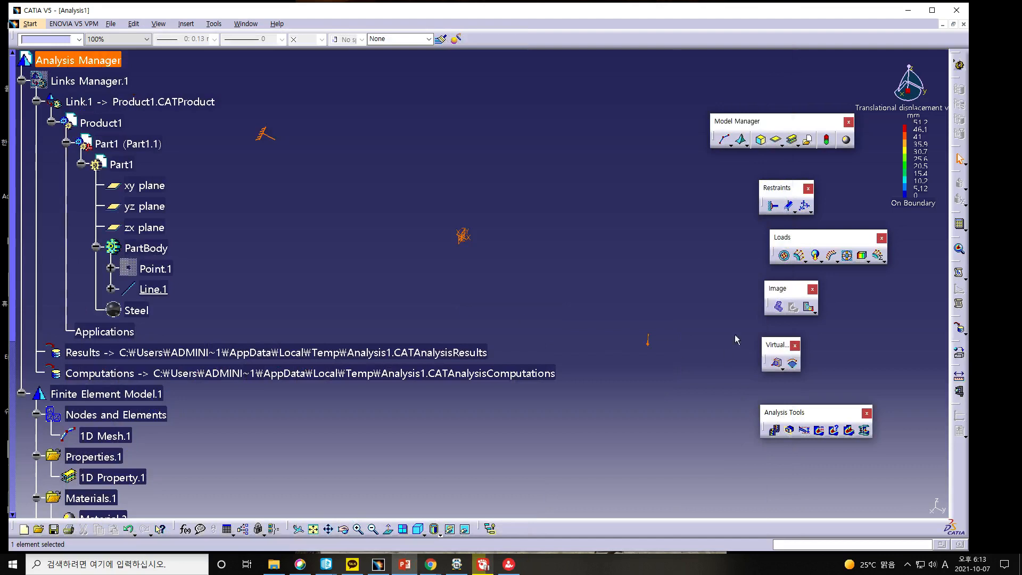
Generate the Principal Stress image of the beam's static case solution.
click(811, 310)
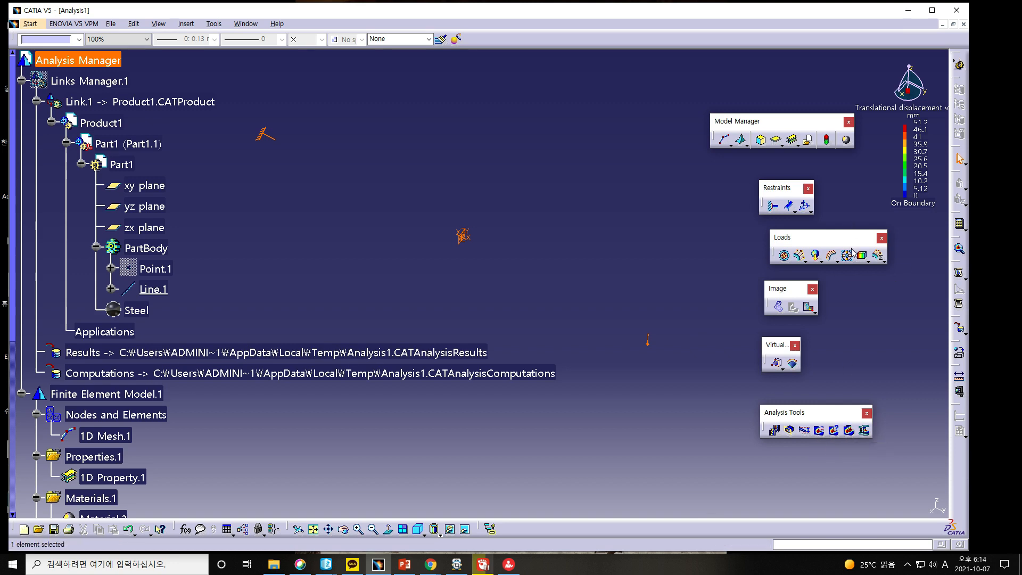
click(812, 312)
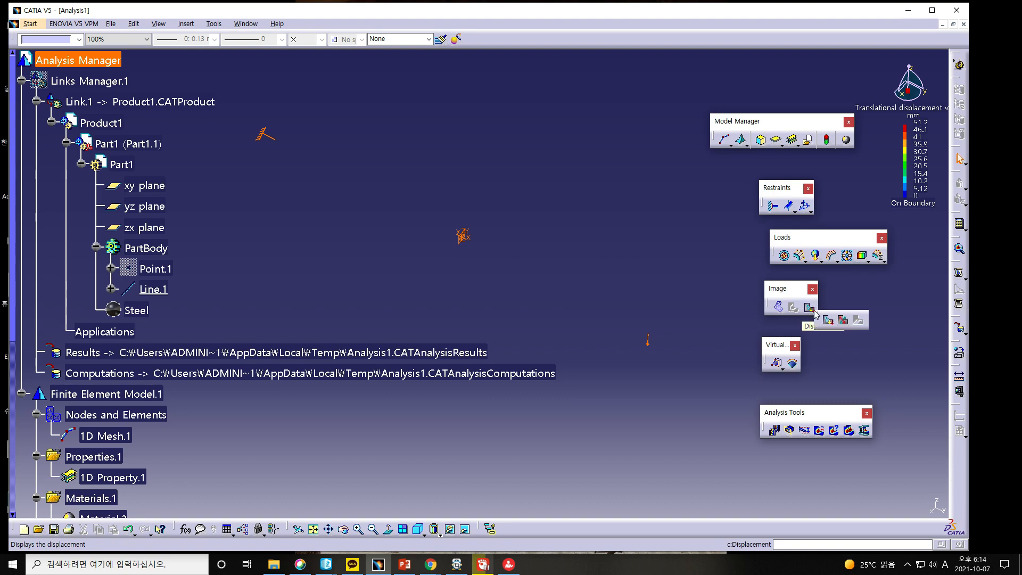
click(844, 321)
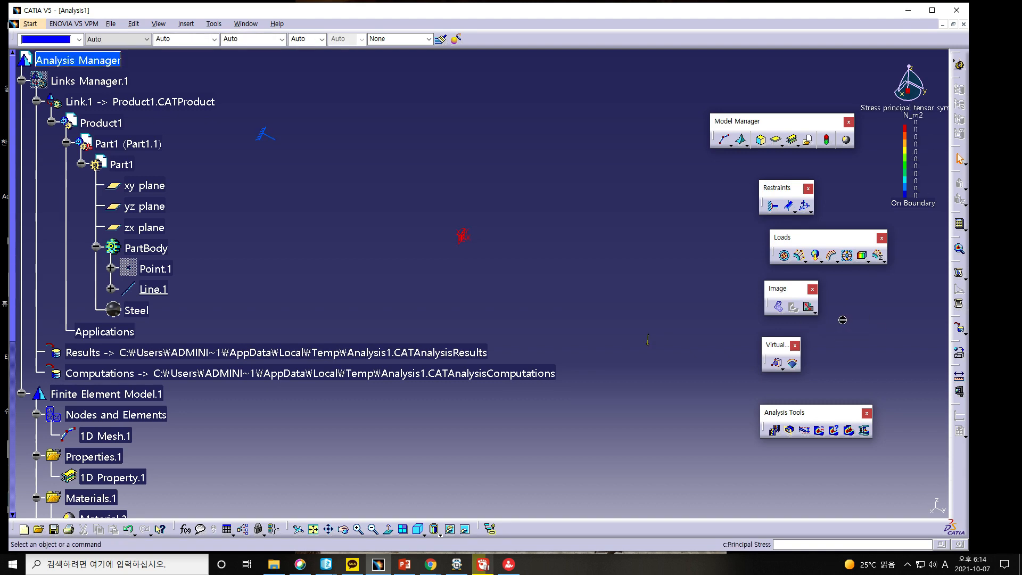